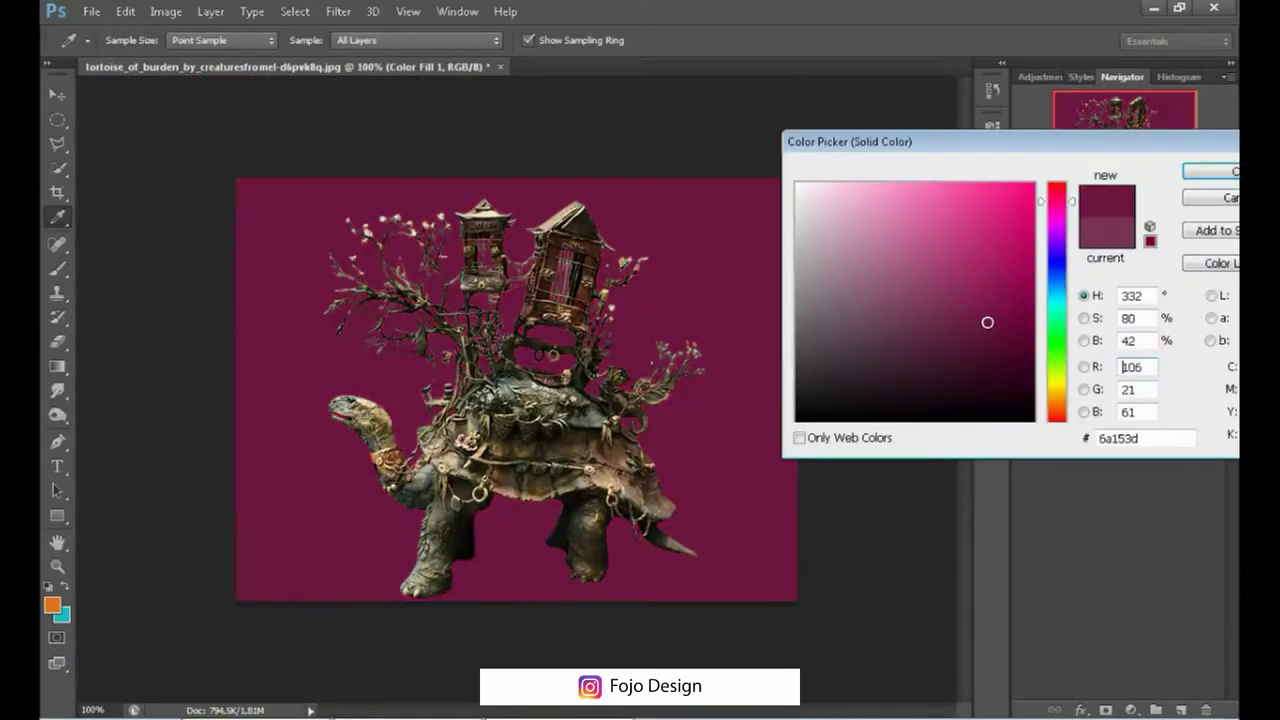
# Step: Recolour the Color Fill backdrop light grey, then teal, to check edges; then hide it and Background
pyautogui.moveTo(987, 322)
pyautogui.mouseDown()
pyautogui.moveTo(803, 337)
pyautogui.moveTo(802, 256)
pyautogui.mouseUp()
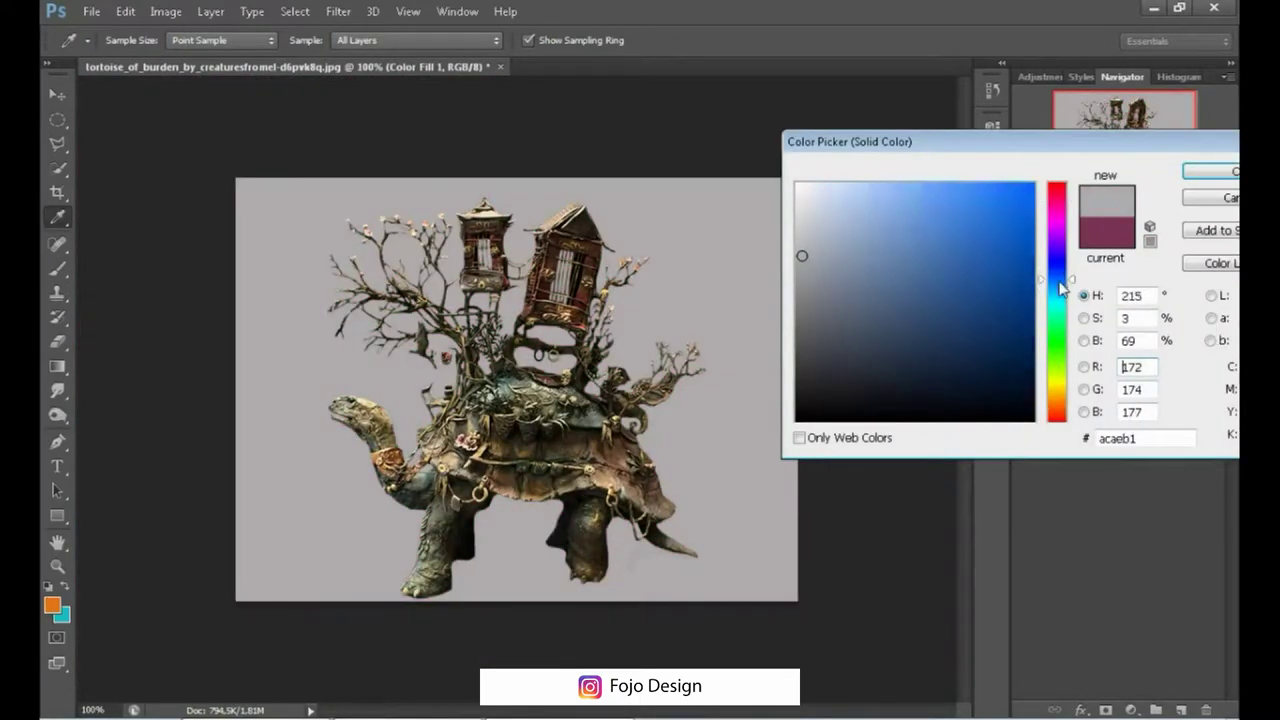
pyautogui.click(1060, 287)
pyautogui.moveTo(1006, 343); pyautogui.dragTo(986, 306)
pyautogui.moveTo(1060, 287); pyautogui.dragTo(1060, 296)
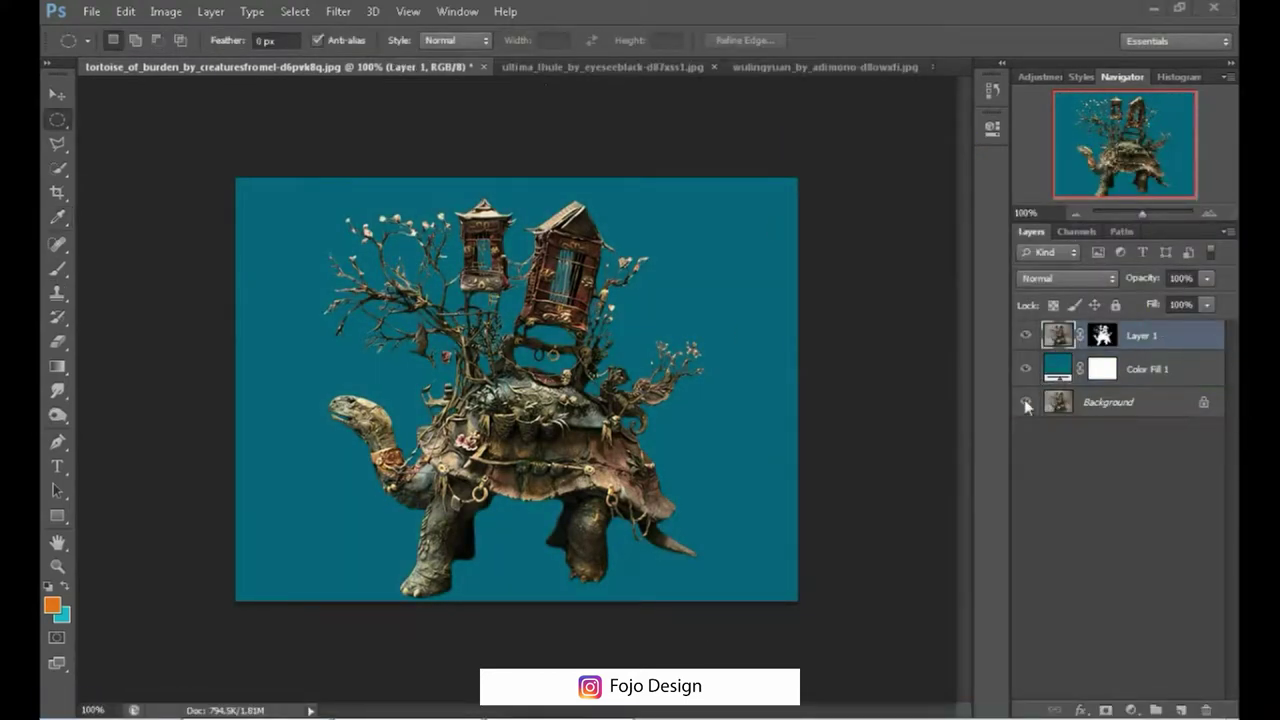
pyautogui.moveTo(1025, 404); pyautogui.dragTo(1025, 369)
# Step: Duplicate Layer 1, apply its mask, and drag the cutout tortoise into ultima_thule
pyautogui.hotkey('ctrl', 'j')
pyautogui.moveTo(1101, 336); pyautogui.dragTo(1206, 709)
pyautogui.click(580, 277)
pyautogui.moveTo(763, 410)
pyautogui.mouseDown()
pyautogui.moveTo(586, 374)
pyautogui.moveTo(683, 373)
pyautogui.moveTo(660, 375)
pyautogui.mouseUp()
# Step: Place the tortoise, then unlock the cliff Background into an editable layer
pyautogui.press('v')
pyautogui.click(1100, 354)
pyautogui.click(1076, 213)
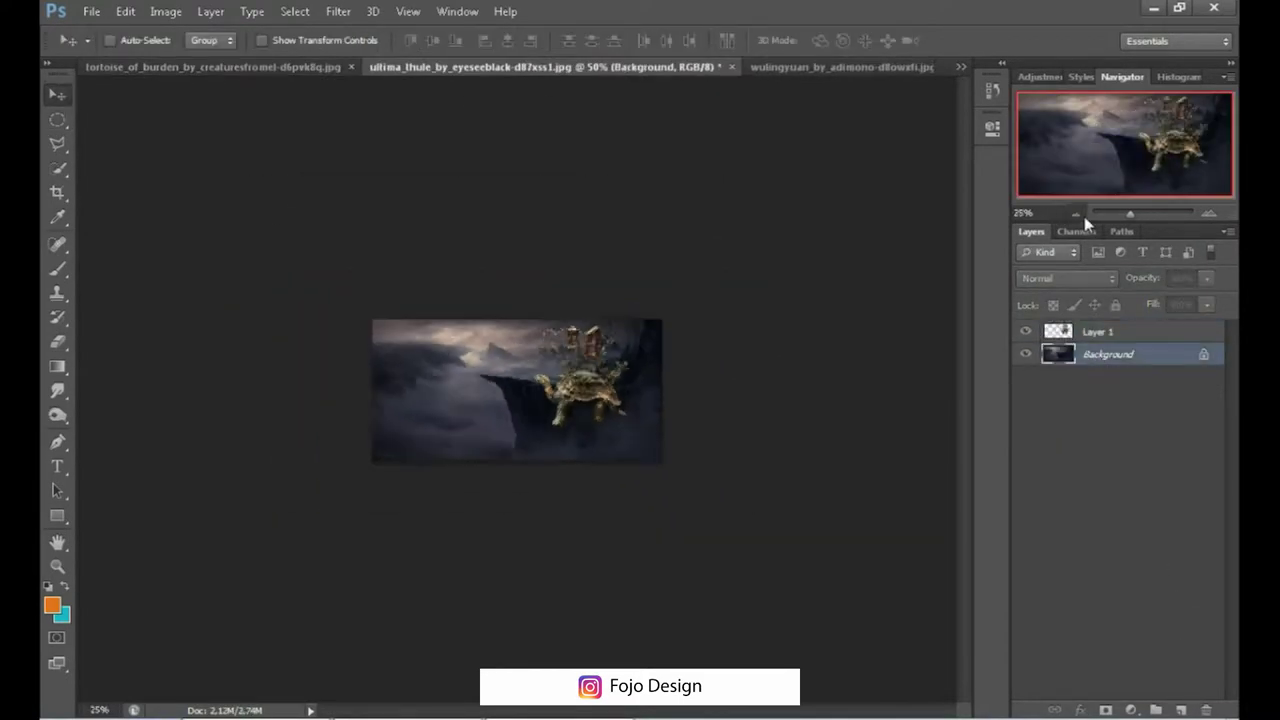
pyautogui.click(1076, 213)
pyautogui.doubleClick(1108, 354)
pyautogui.press('Return')
# Step: Enlarge, slightly rotate and move the cliff layer so it fills the canvas
pyautogui.hotkey('ctrl', 't')
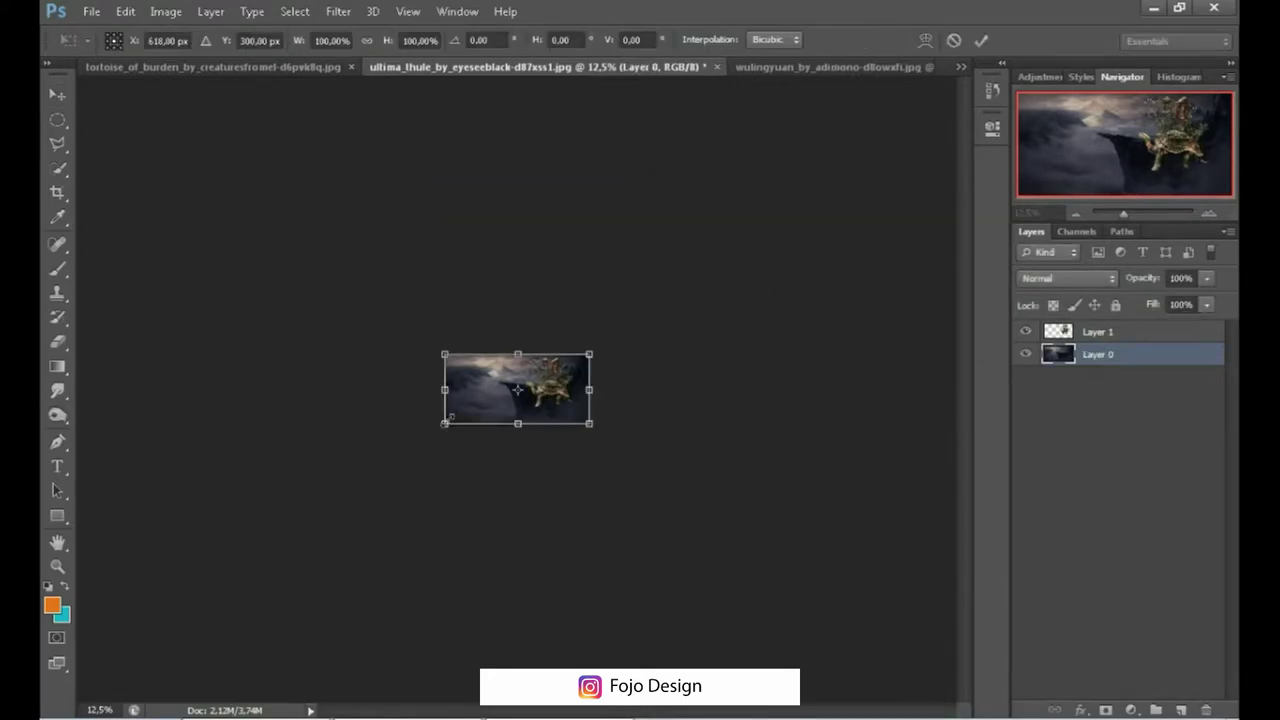
pyautogui.moveTo(444, 425); pyautogui.dragTo(323, 494)
pyautogui.moveTo(545, 405)
pyautogui.mouseDown()
pyautogui.moveTo(578, 411)
pyautogui.moveTo(553, 378)
pyautogui.mouseUp()
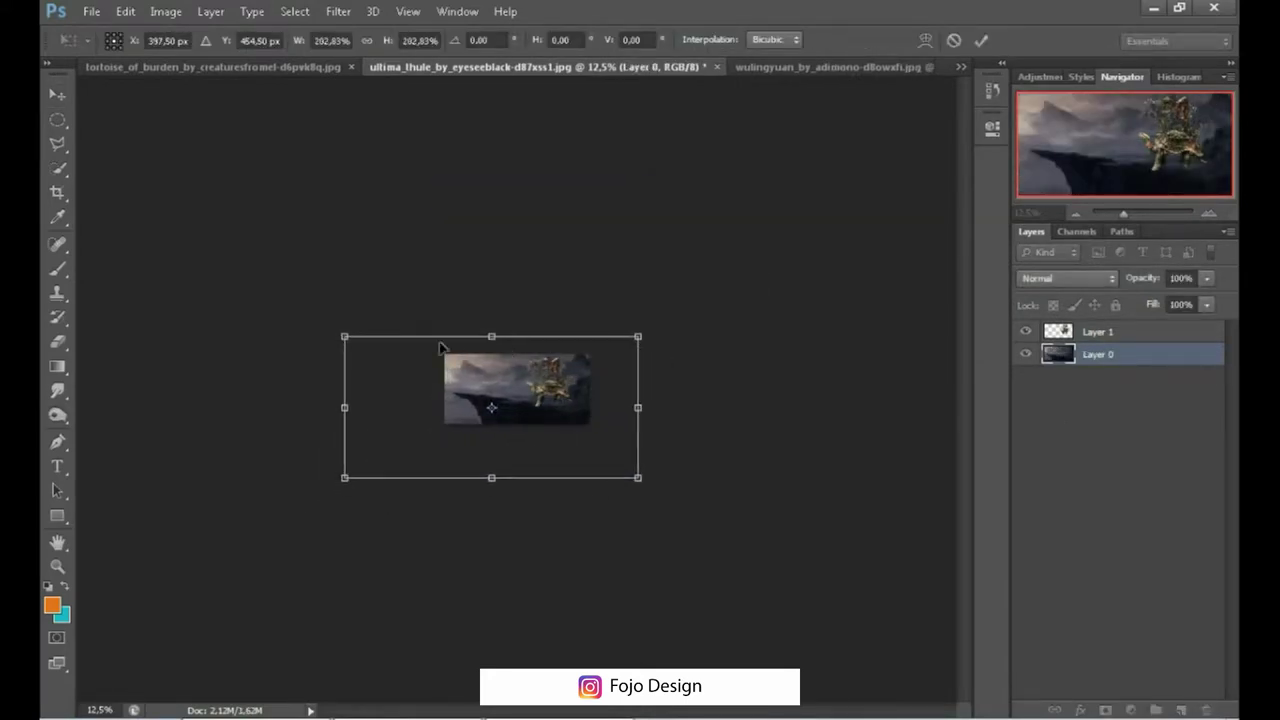
pyautogui.moveTo(344, 337); pyautogui.dragTo(400, 337)
pyautogui.press('Return')
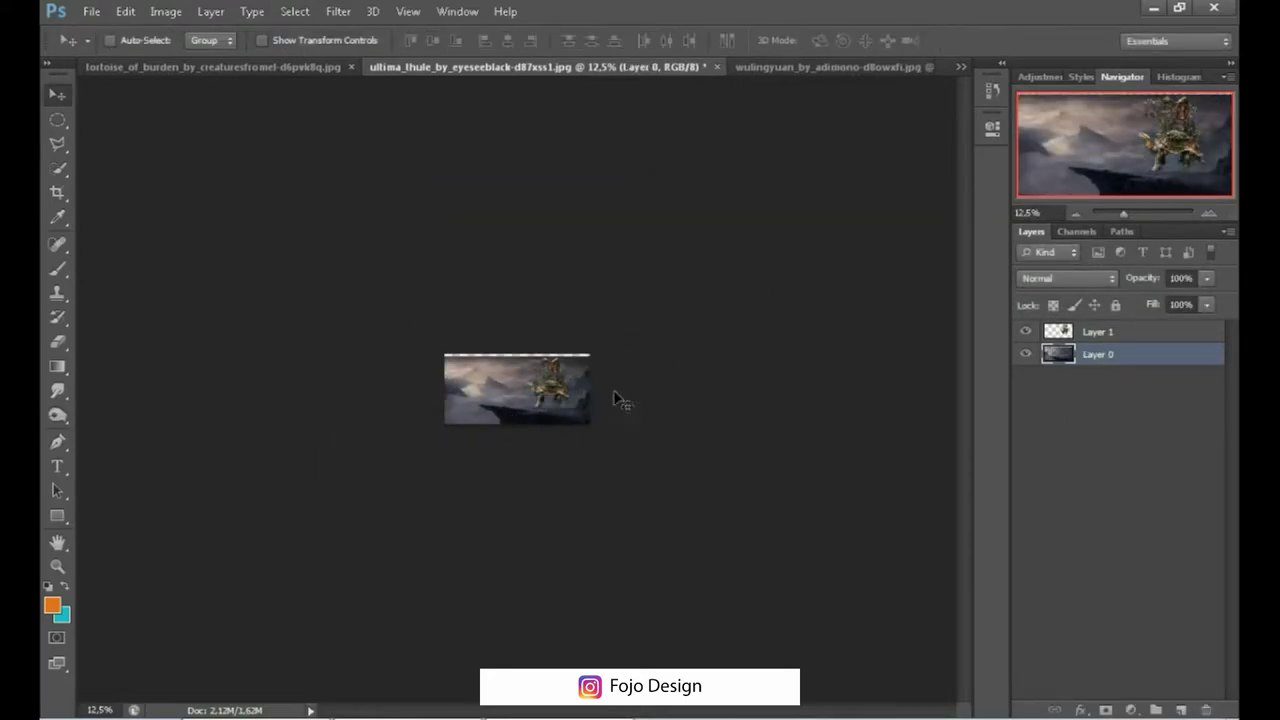
pyautogui.hotkey('ctrl', '+')
pyautogui.hotkey('ctrl', '+')
pyautogui.moveTo(670, 475); pyautogui.dragTo(670, 430)
# Step: Shrink the tortoise and move it onto the cliff edge
pyautogui.hotkey('alt', ']')
pyautogui.hotkey('ctrl', 't')
pyautogui.moveTo(745, 258); pyautogui.dragTo(665, 325)
pyautogui.press('Return')
pyautogui.moveTo(605, 375)
pyautogui.mouseDown()
pyautogui.moveTo(619, 399)
pyautogui.moveTo(666, 396)
pyautogui.mouseUp()
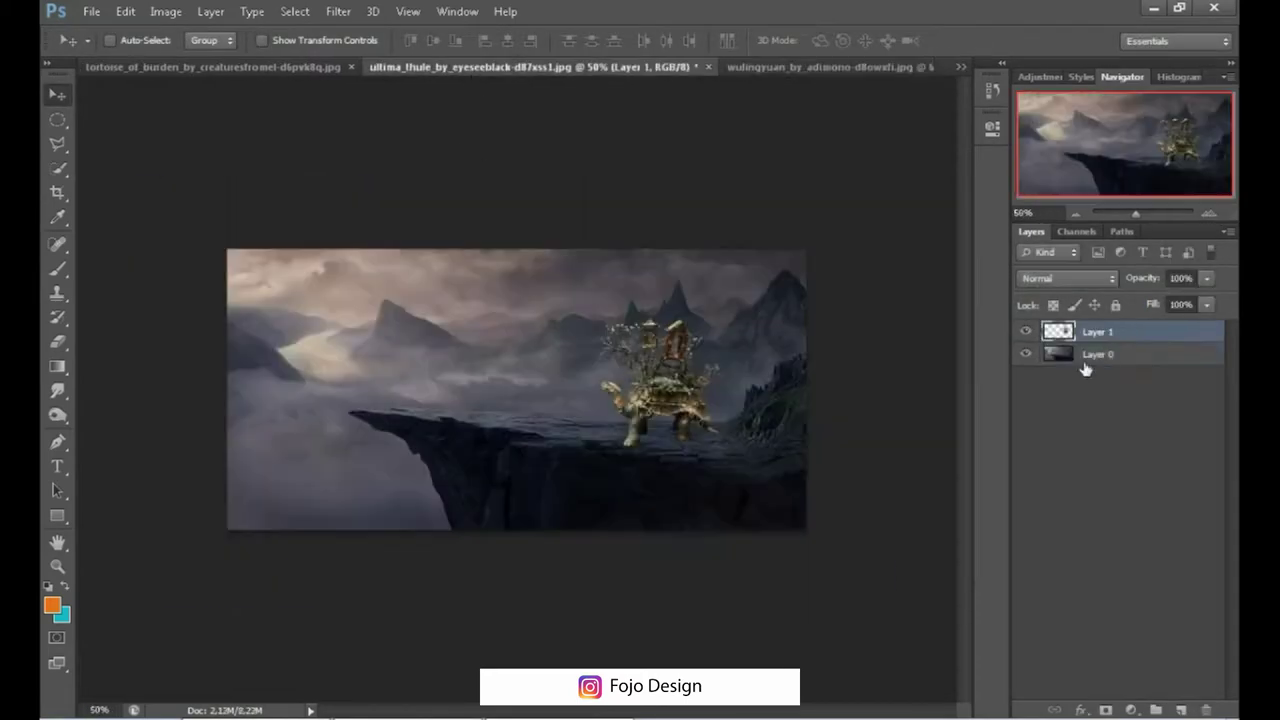
# Step: Paste the misty peaks photo and extend the canvas upward and downward with Crop
pyautogui.click(1085, 358)
pyautogui.hotkey('ctrl', 'v')
pyautogui.press('c')
pyautogui.moveTo(517, 250); pyautogui.dragTo(517, 113)
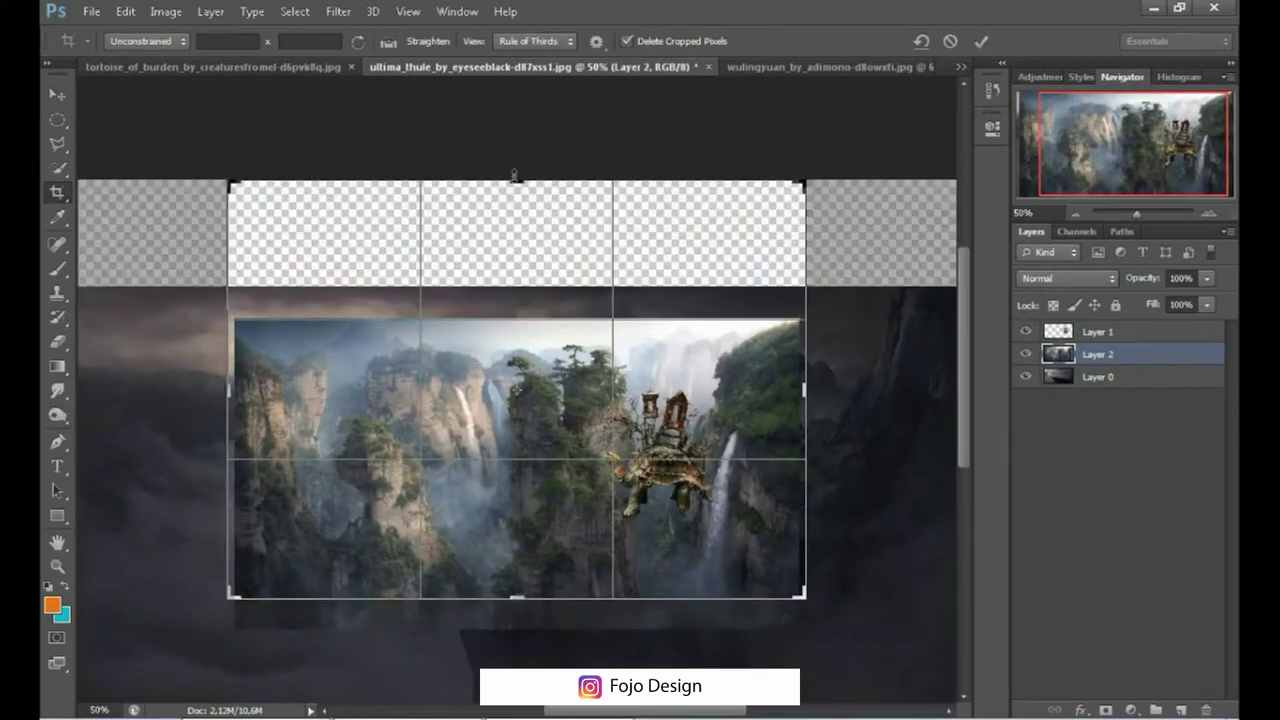
pyautogui.moveTo(517, 598); pyautogui.dragTo(517, 612)
pyautogui.press('Return')
# Step: Move the peaks photo up, flip it horizontally, and enlarge it
pyautogui.press('v')
pyautogui.moveTo(495, 462)
pyautogui.mouseDown()
pyautogui.moveTo(476, 342)
pyautogui.moveTo(490, 300)
pyautogui.mouseUp()
pyautogui.hotkey('ctrl', 't')
pyautogui.rightClick(495, 274)
pyautogui.click(540, 560)
pyautogui.moveTo(792, 472)
pyautogui.mouseDown()
pyautogui.moveTo(817, 527)
pyautogui.moveTo(817, 488)
pyautogui.mouseUp()
pyautogui.moveTo(226, 489); pyautogui.dragTo(109, 551)
pyautogui.moveTo(422, 410)
pyautogui.mouseDown()
pyautogui.moveTo(476, 377)
pyautogui.moveTo(488, 574)
pyautogui.mouseUp()
pyautogui.press('Return')
# Step: Add a layer mask and draw a black-white gradient fading the photo's bottom into the cliff
pyautogui.click(1105, 710)
pyautogui.press('g')
pyautogui.moveTo(510, 370)
pyautogui.mouseDown()
pyautogui.moveTo(503, 577)
pyautogui.moveTo(510, 457)
pyautogui.mouseUp()
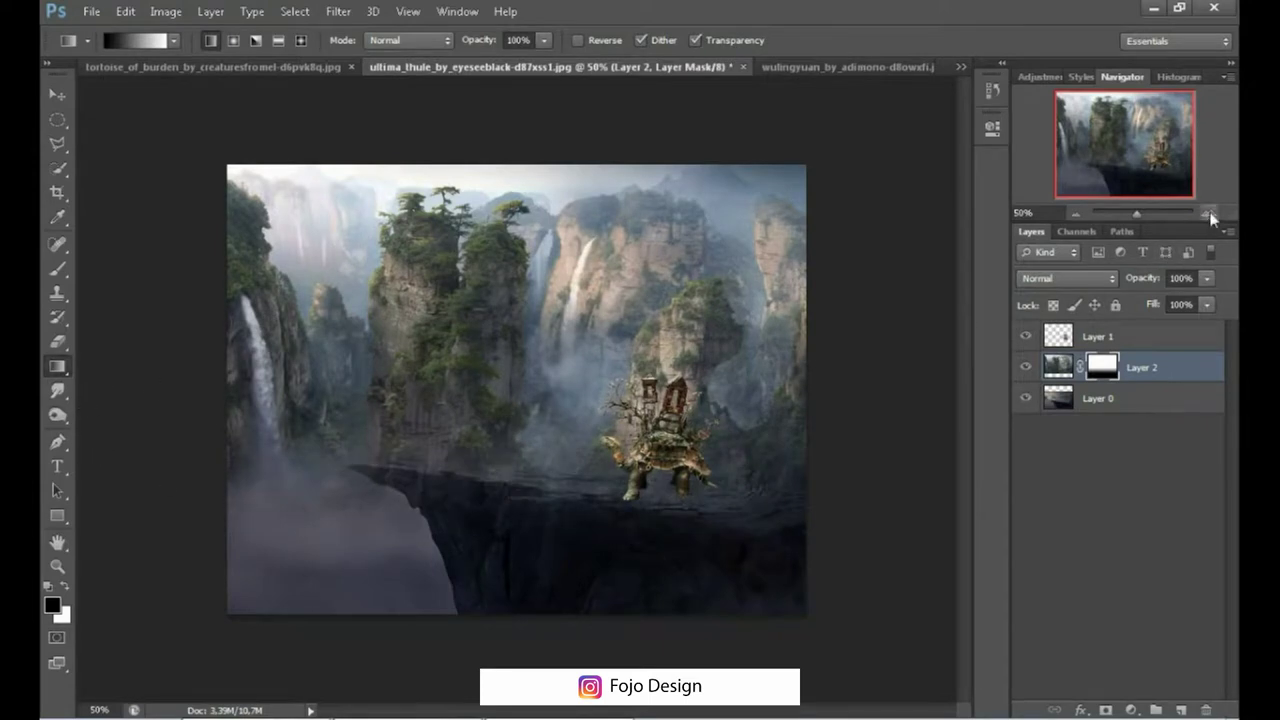
# Step: Paint on Layer 2's mask with a soft brush to reveal the dark rocky cliff at right
pyautogui.click(57, 341)
pyautogui.press('b')
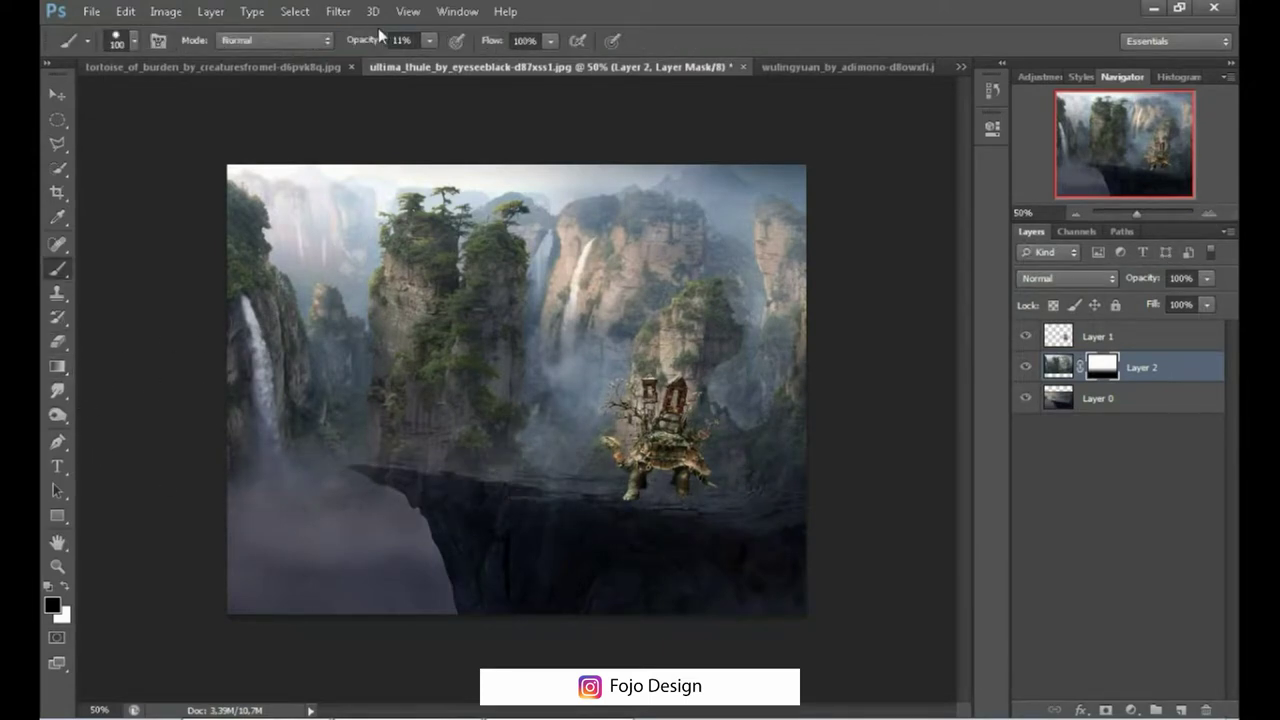
pyautogui.hotkey('ctrl', '+')
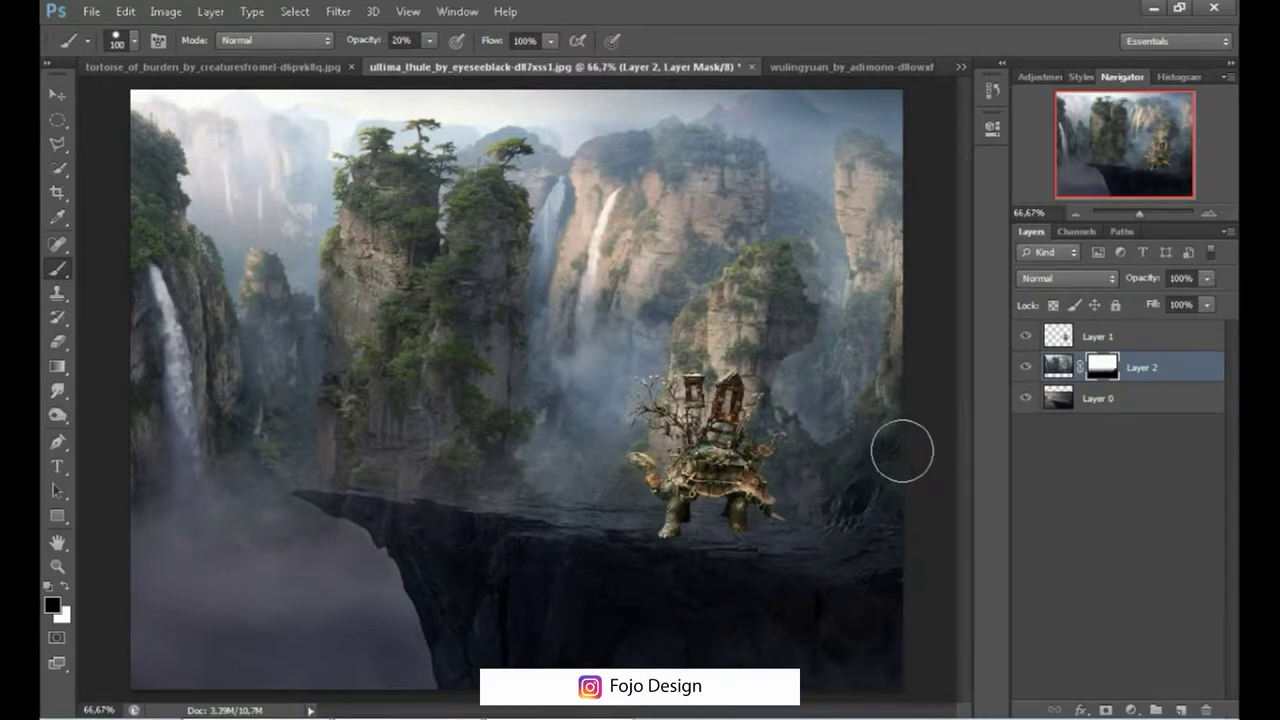
pyautogui.moveTo(903, 437); pyautogui.dragTo(749, 524)
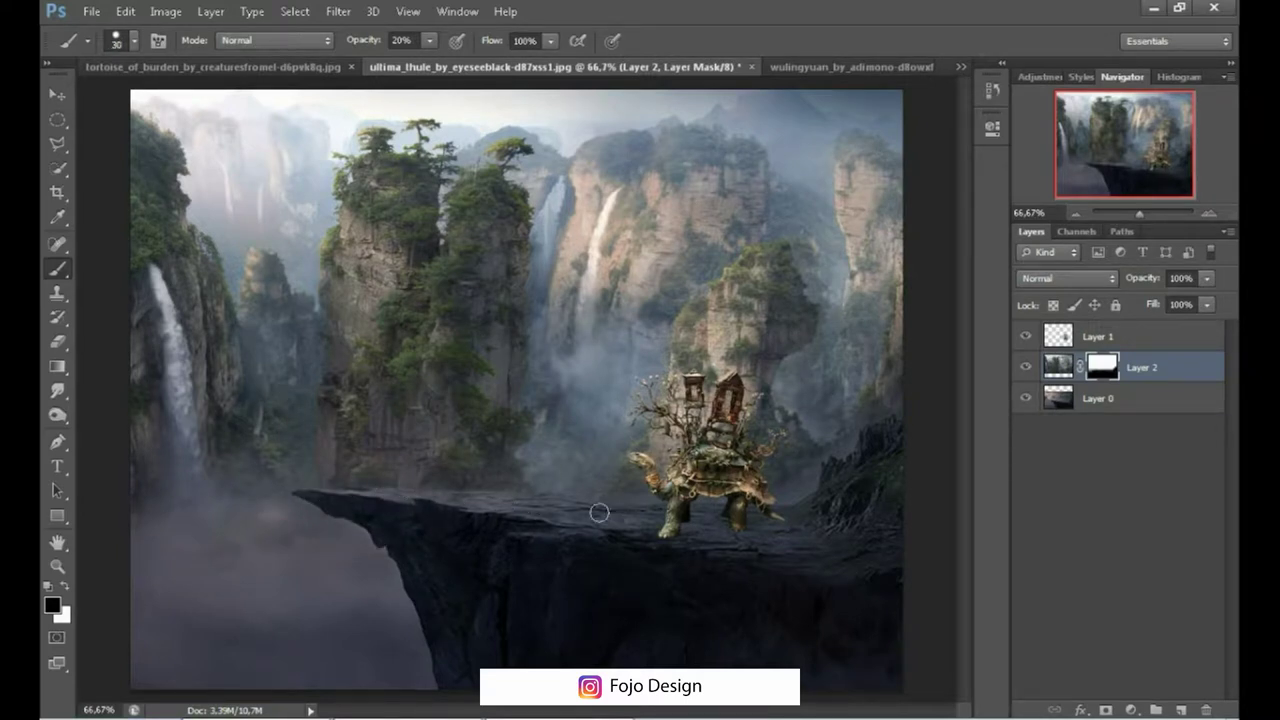
# Step: Set the eraser to 14% opacity, then soften the mist in the upper left
pyautogui.press('e')
pyautogui.press('1')
pyautogui.press('4')
pyautogui.hotkey('shift', '0')
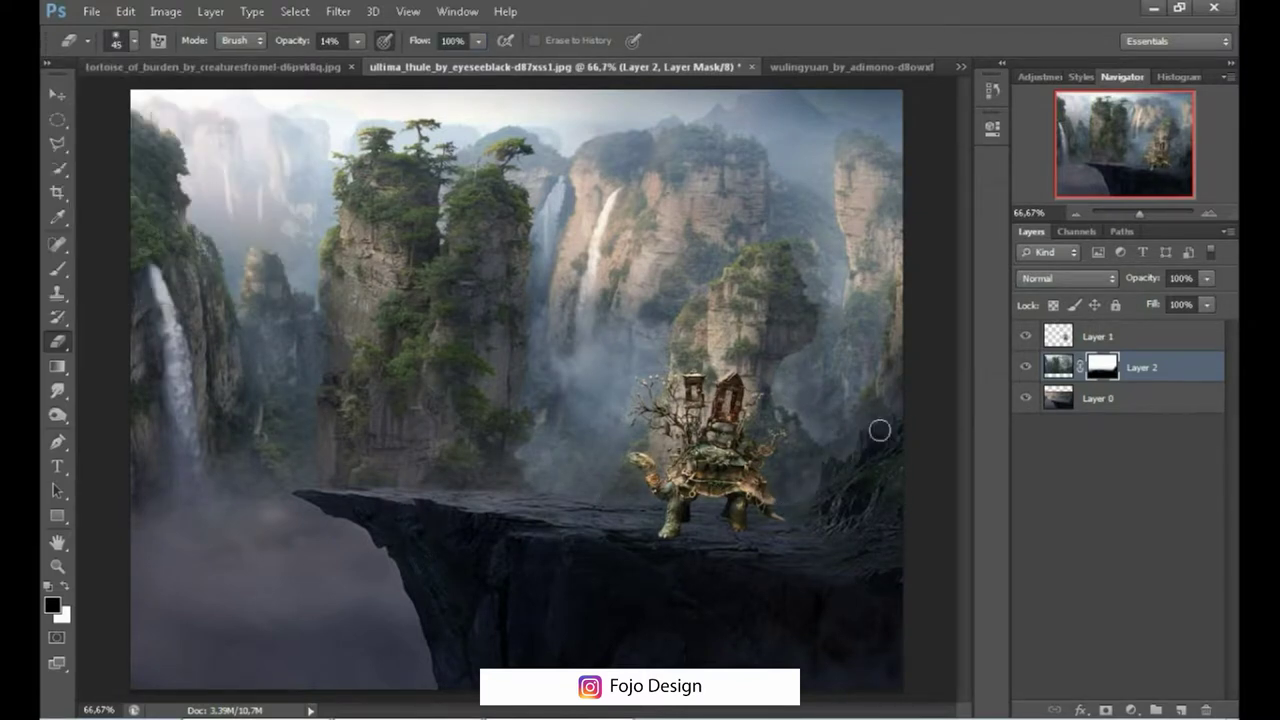
pyautogui.press('v')
pyautogui.press('e')
pyautogui.click(57, 93)
pyautogui.click(57, 268)
pyautogui.moveTo(215, 95); pyautogui.dragTo(256, 127)
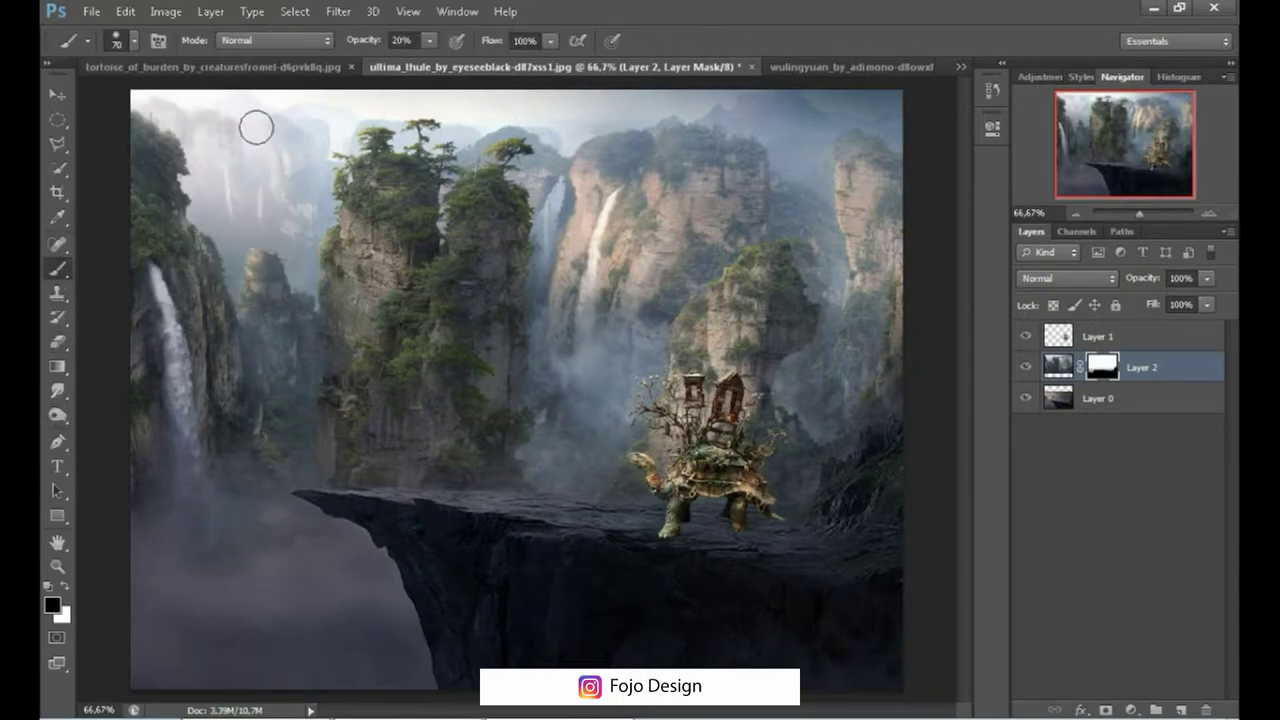
# Step: Give the peaks layer Hue/Saturation with Saturation -27 and Lightness -6
pyautogui.click(57, 93)
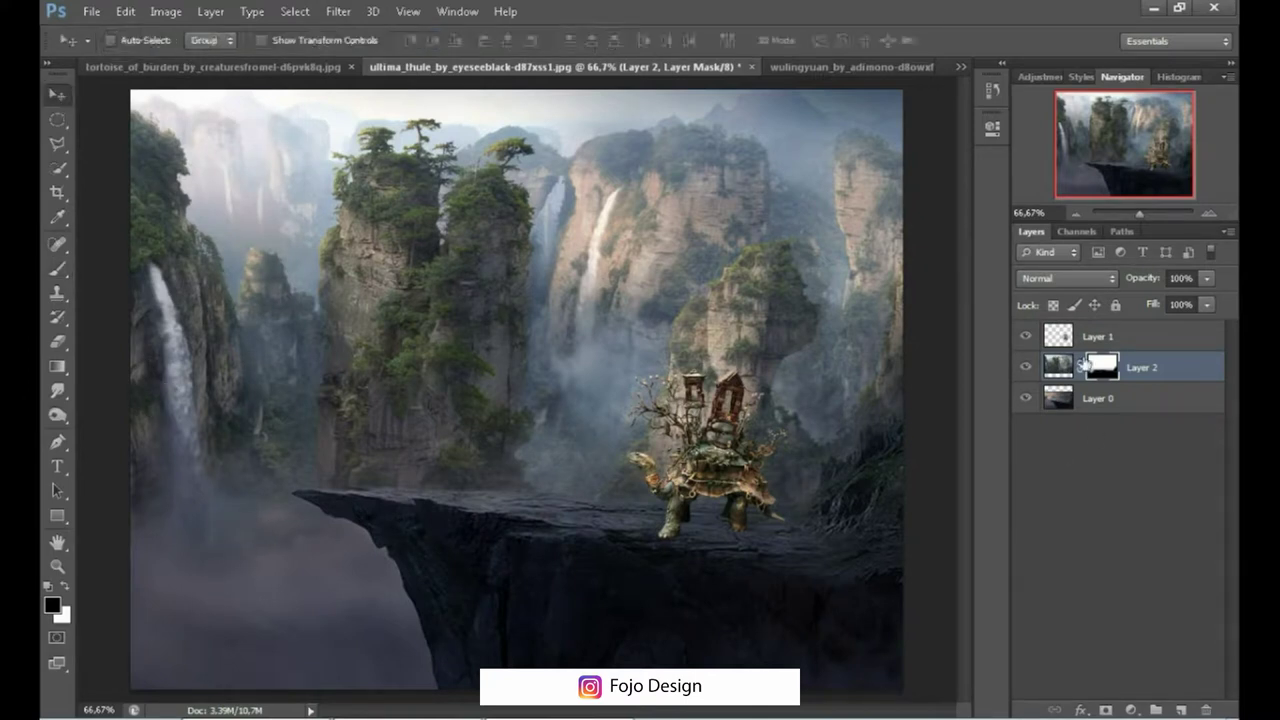
pyautogui.click(1058, 367)
pyautogui.hotkey('ctrl', 'u')
pyautogui.moveTo(928, 350); pyautogui.dragTo(907, 350)
pyautogui.moveTo(933, 395)
pyautogui.mouseDown()
pyautogui.moveTo(914, 396)
pyautogui.moveTo(928, 396)
pyautogui.mouseUp()
pyautogui.click(909, 350)
pyautogui.click(1152, 213)
# Step: Give cliff Layer 0 Hue/Saturation with Saturation -20 and Lightness +7
pyautogui.click(1050, 402)
pyautogui.hotkey('ctrl', 'u')
pyautogui.moveTo(933, 350); pyautogui.dragTo(914, 350)
pyautogui.moveTo(933, 395); pyautogui.dragTo(941, 398)
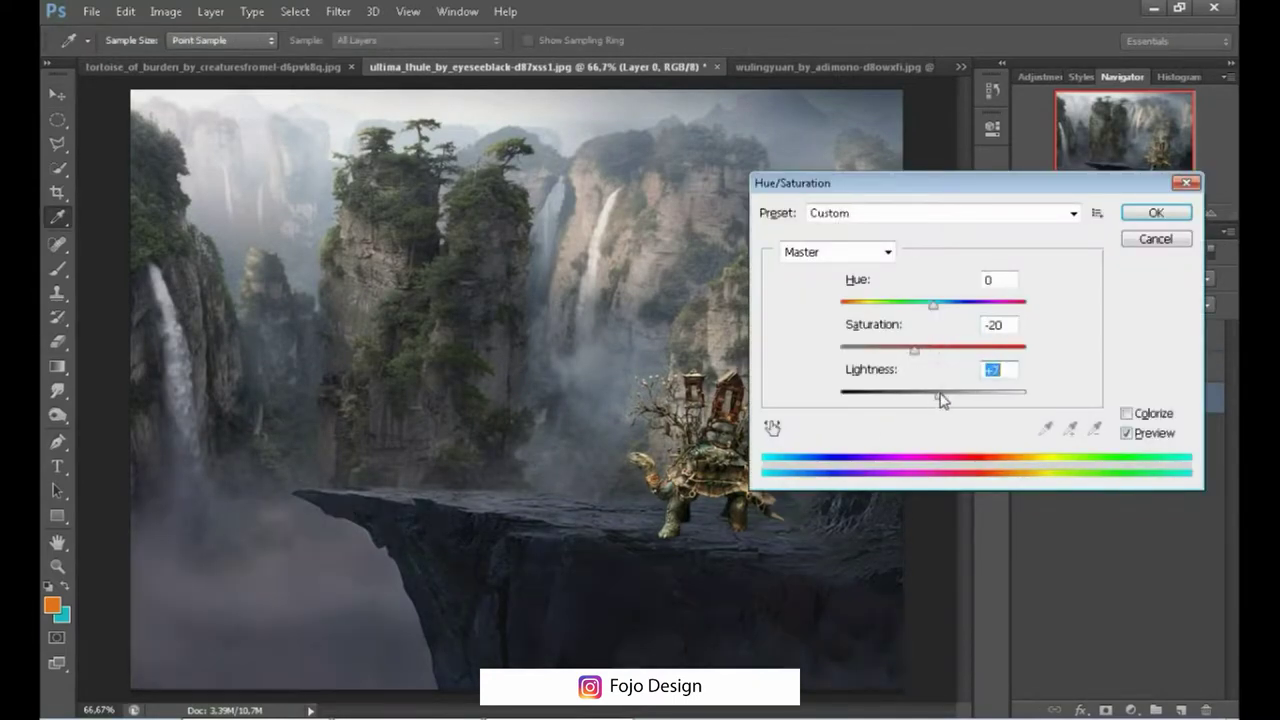
pyautogui.press('Return')
# Step: Darken the cliff layer's tones with a Curves adjustment pulled downward
pyautogui.hotkey('ctrl', 'm')
pyautogui.click(955, 327)
pyautogui.click(972, 309)
pyautogui.moveTo(922, 356); pyautogui.dragTo(919, 368)
pyautogui.moveTo(1013, 268); pyautogui.dragTo(984, 311)
pyautogui.press('Return')
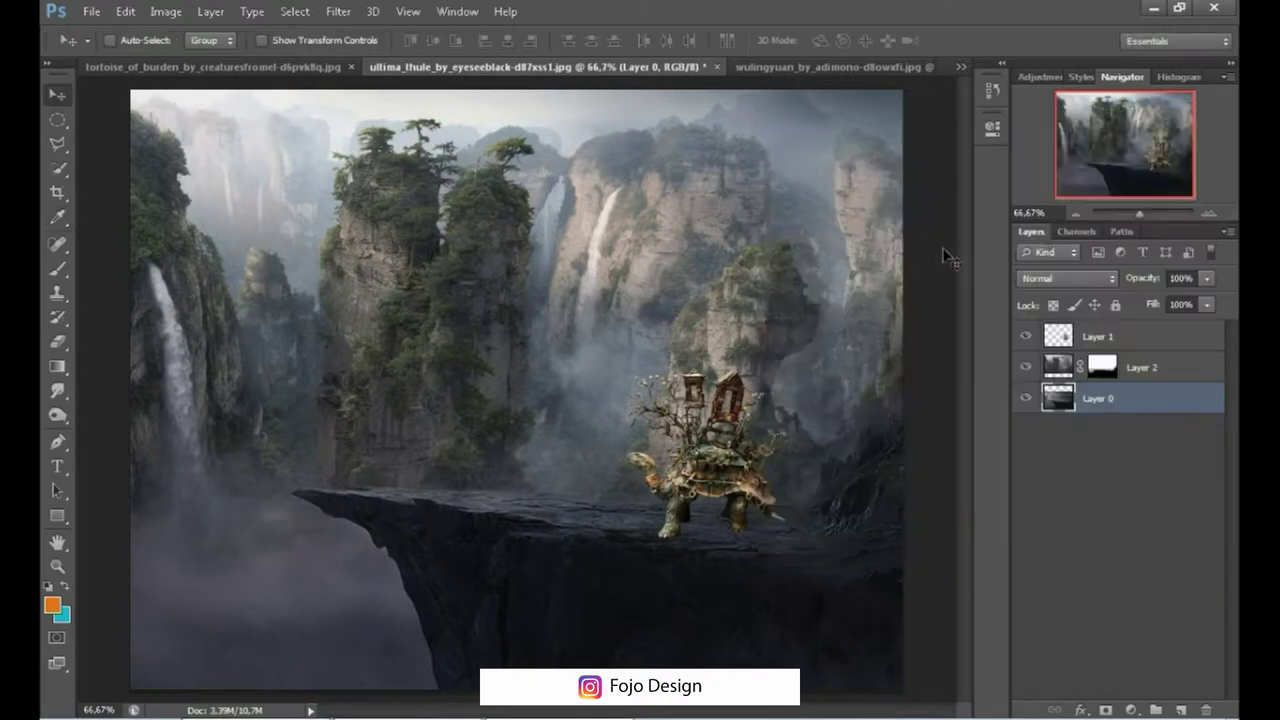
pyautogui.click(1075, 213)
pyautogui.click(1075, 213)
pyautogui.click(1208, 213)
pyautogui.click(1208, 213)
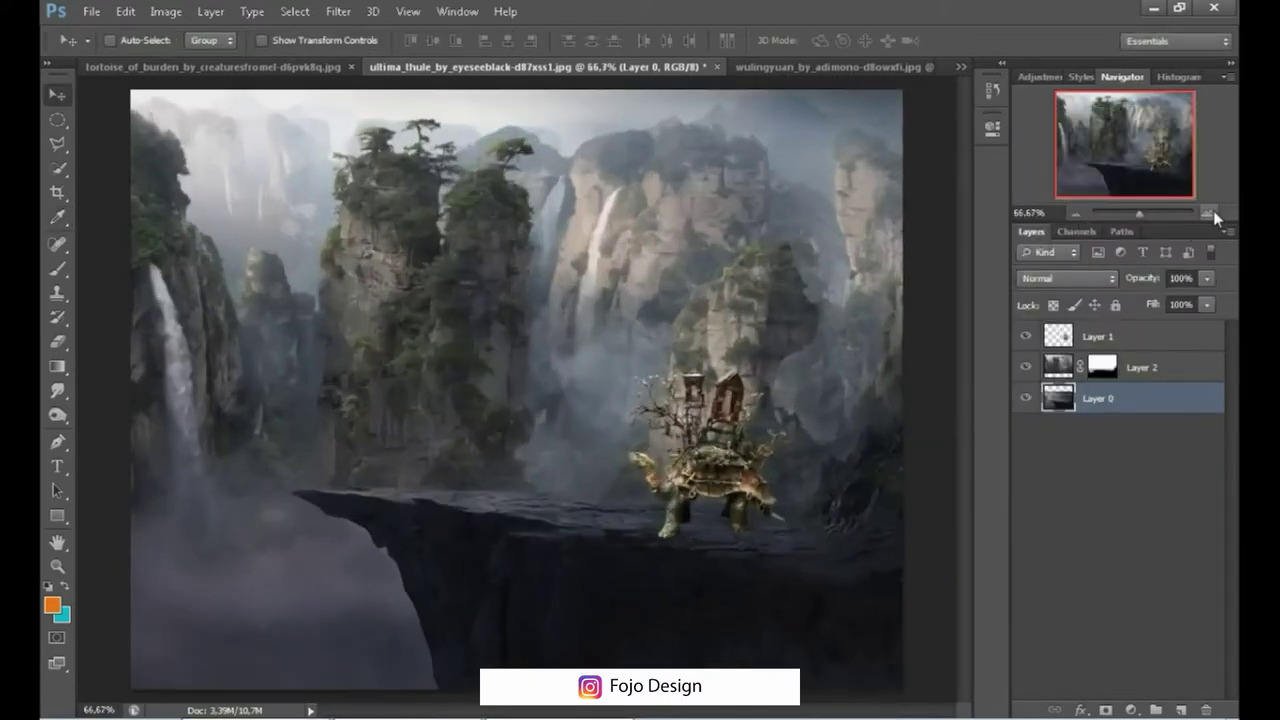
pyautogui.click(1062, 343)
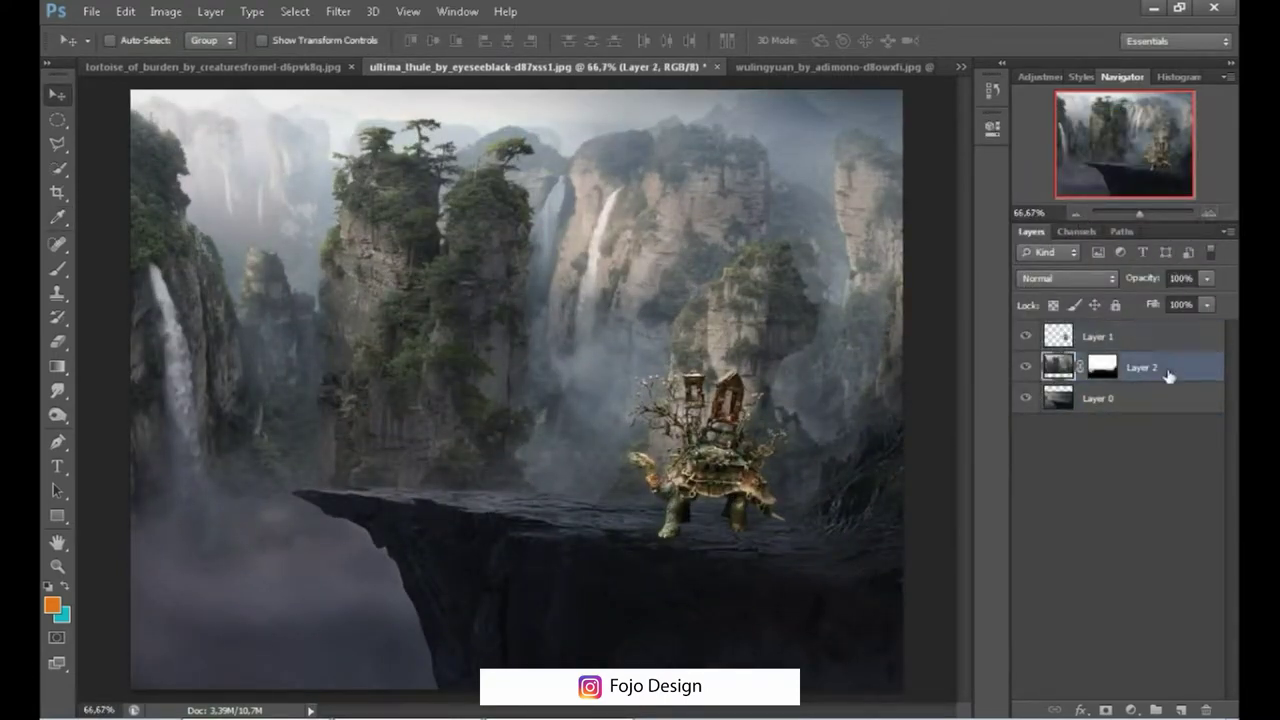
# Step: Add a new layer beneath the tortoise, zoom to its feet, and set black as paint colour
pyautogui.keyDown('ctrl'); pyautogui.click(1181, 710); pyautogui.keyUp('ctrl')
pyautogui.keyDown('ctrl'); pyautogui.click(1156, 177); pyautogui.keyUp('ctrl')
pyautogui.moveTo(1156, 177); pyautogui.dragTo(1146, 182)
pyautogui.click(52, 605)
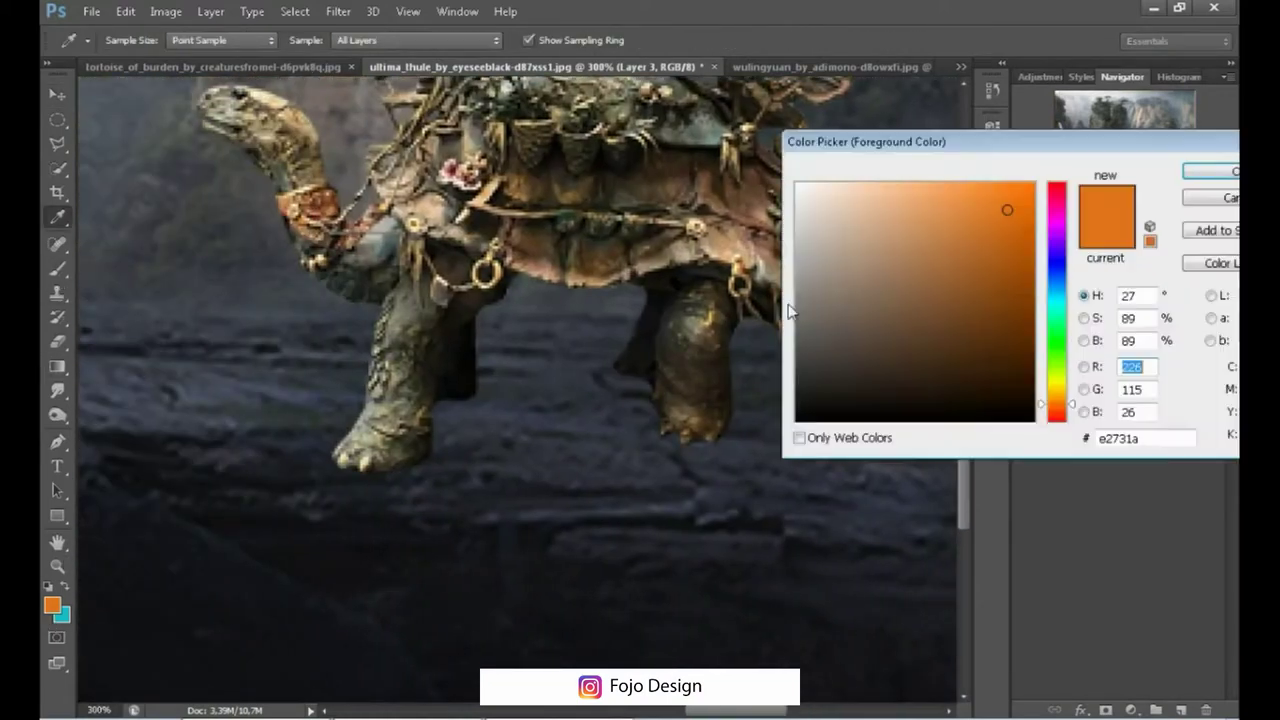
pyautogui.press('Return')
pyautogui.press('b')
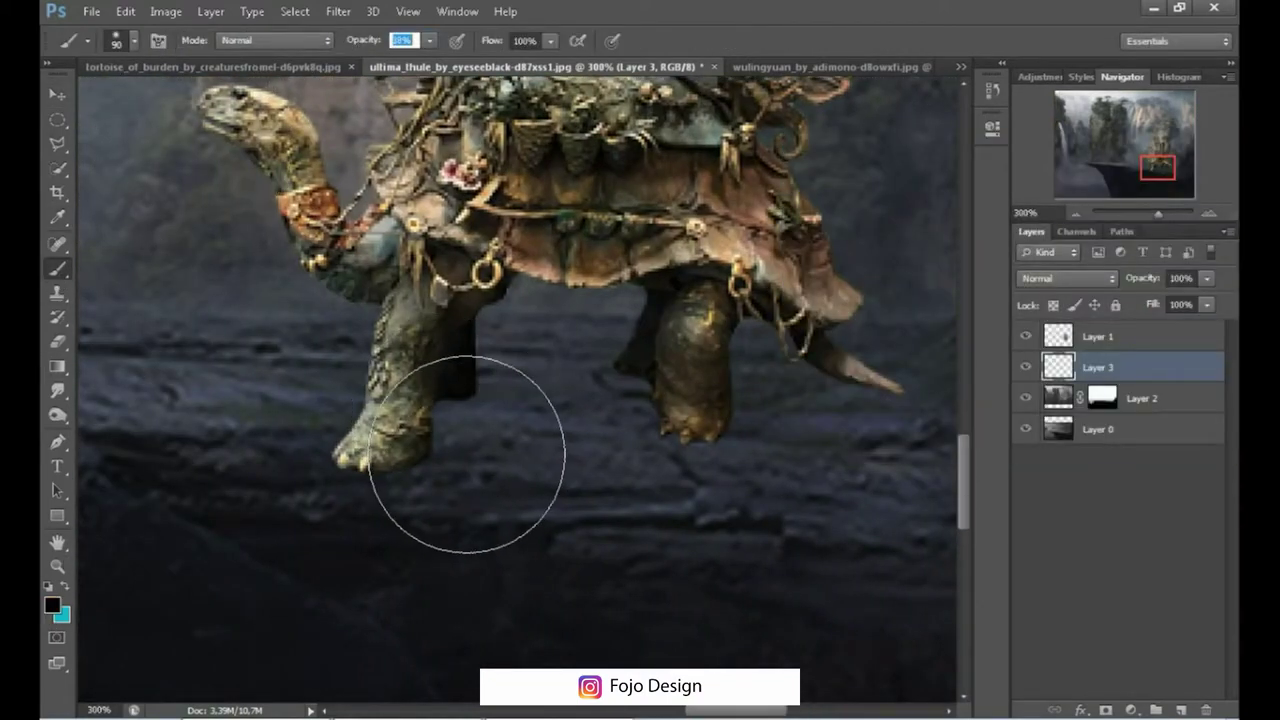
# Step: Paint a soft dark shadow under the tortoise's feet and belly
pyautogui.press('j')
pyautogui.click(57, 268)
pyautogui.moveTo(391, 471)
pyautogui.mouseDown()
pyautogui.moveTo(429, 443)
pyautogui.moveTo(646, 397)
pyautogui.moveTo(884, 431)
pyautogui.mouseUp()
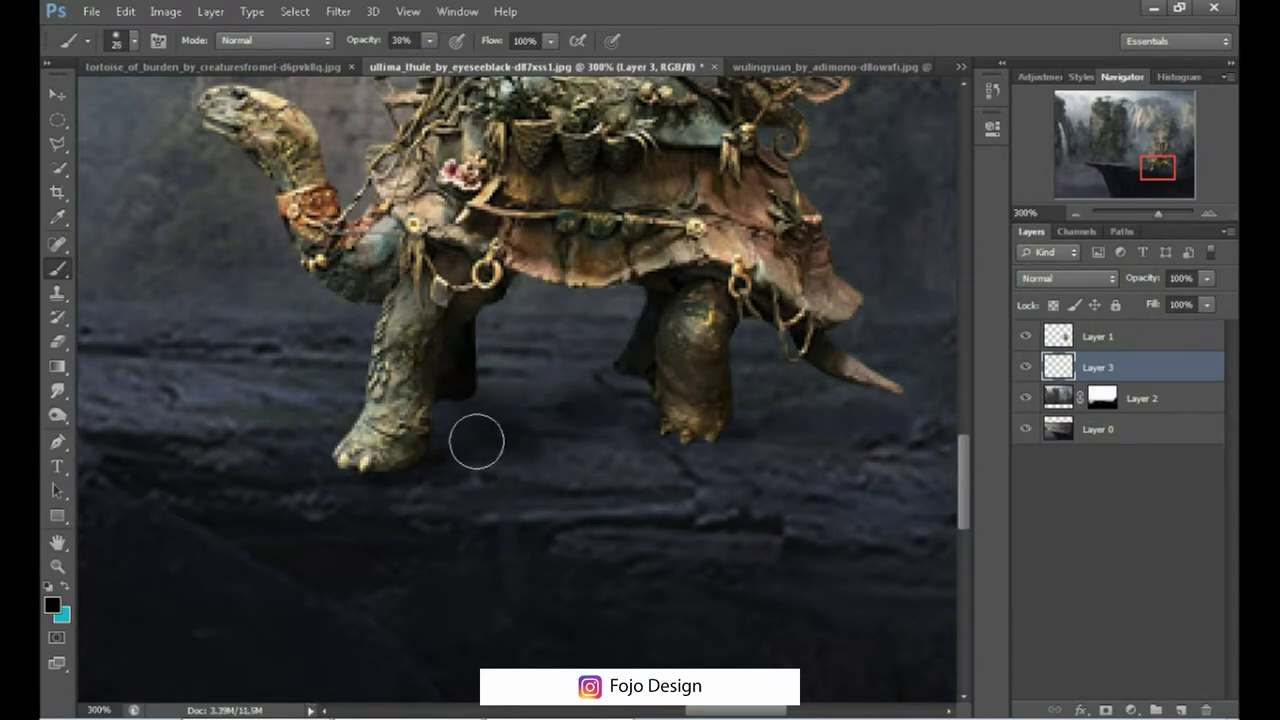
pyautogui.moveTo(476, 441); pyautogui.dragTo(623, 380)
pyautogui.press('[')
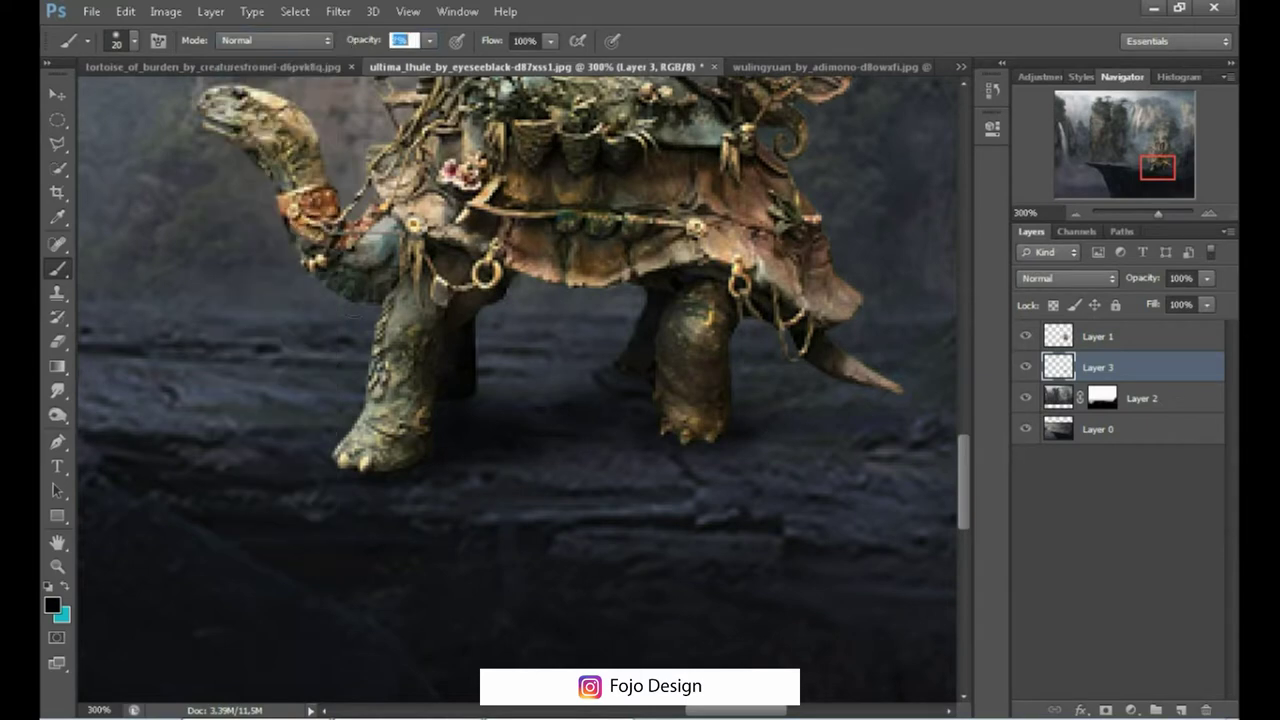
pyautogui.press('[')
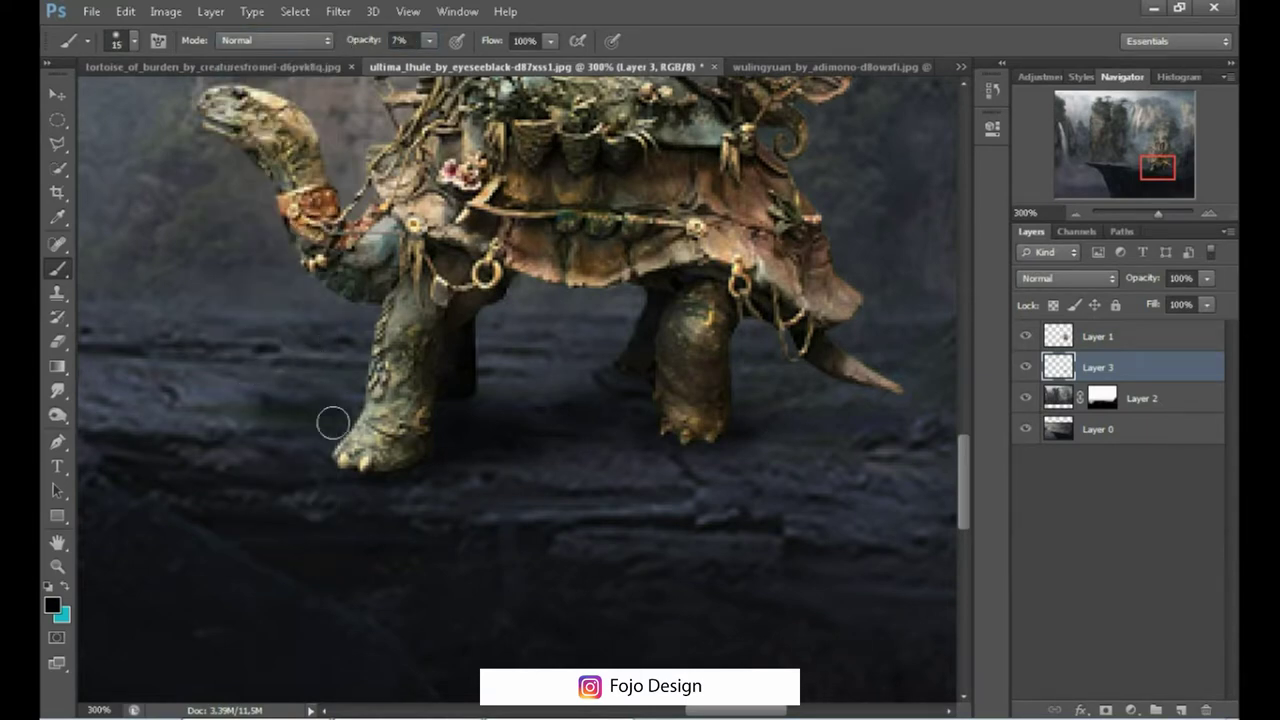
pyautogui.hotkey('ctrl', '-')
pyautogui.hotkey('ctrl', '-')
pyautogui.hotkey('ctrl', '-')
# Step: Preview lowering the tortoise layer's saturation to -45 in Hue/Saturation
pyautogui.click(1208, 216)
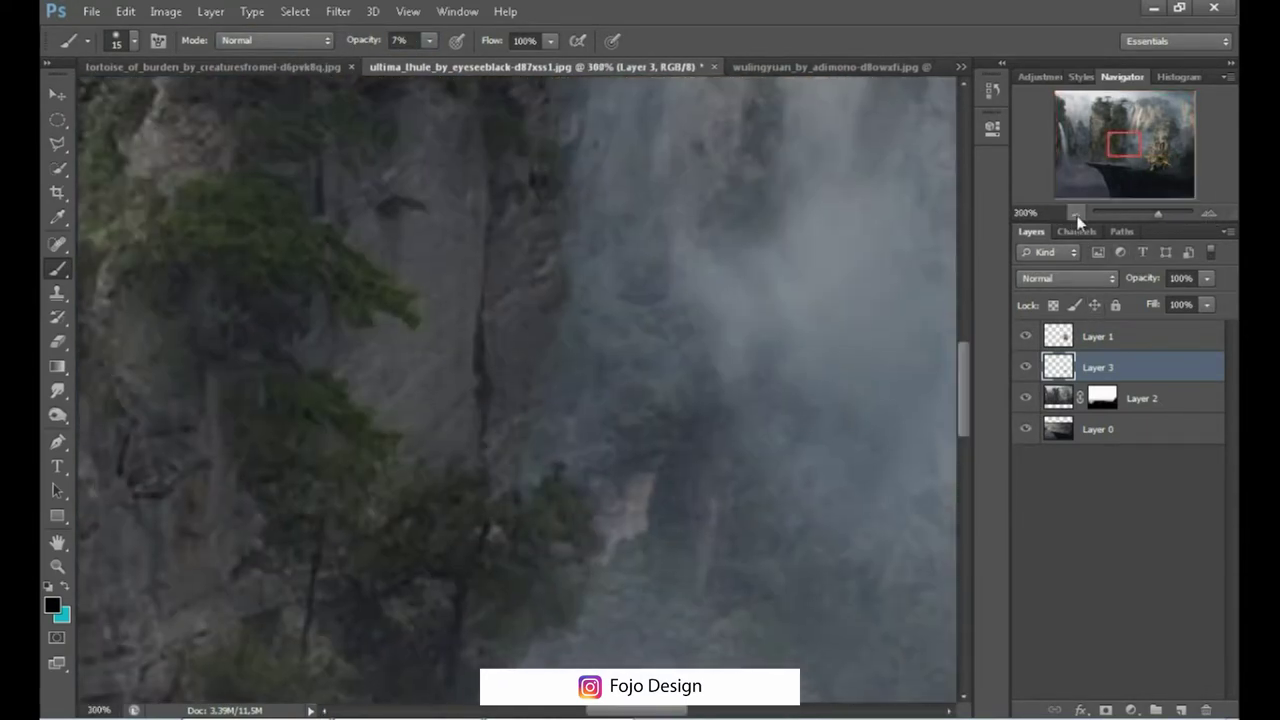
pyautogui.hotkey('ctrl', '1')
pyautogui.click(1097, 336)
pyautogui.hotkey('ctrl', 'u')
pyautogui.moveTo(933, 346); pyautogui.dragTo(891, 350)
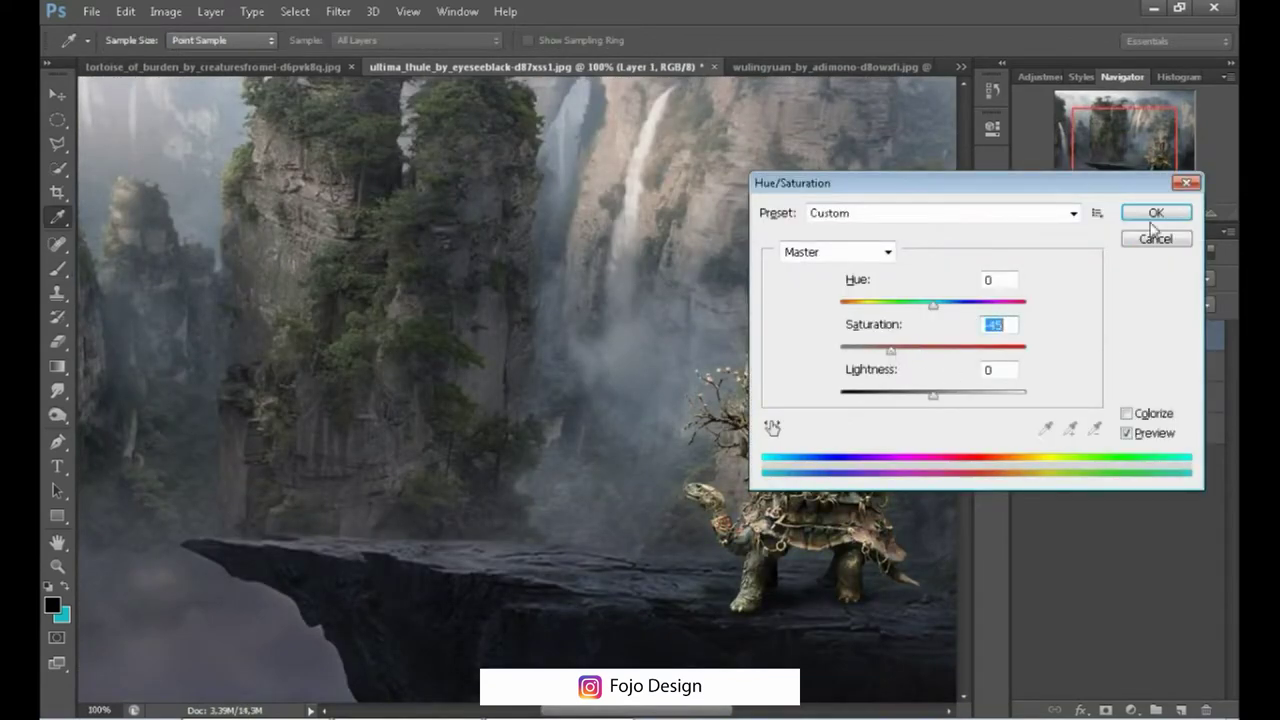
# Step: Confirm the tortoise's -45 saturation and darken its midtones slightly with Curves, then select Layer 2
pyautogui.click(1155, 214)
pyautogui.hotkey('ctrl', 'm')
pyautogui.moveTo(969, 306)
pyautogui.mouseDown()
pyautogui.moveTo(976, 320)
pyautogui.moveTo(980, 294)
pyautogui.mouseUp()
pyautogui.click(1158, 150)
pyautogui.press('b')
pyautogui.click(1077, 216)
pyautogui.click(1077, 216)
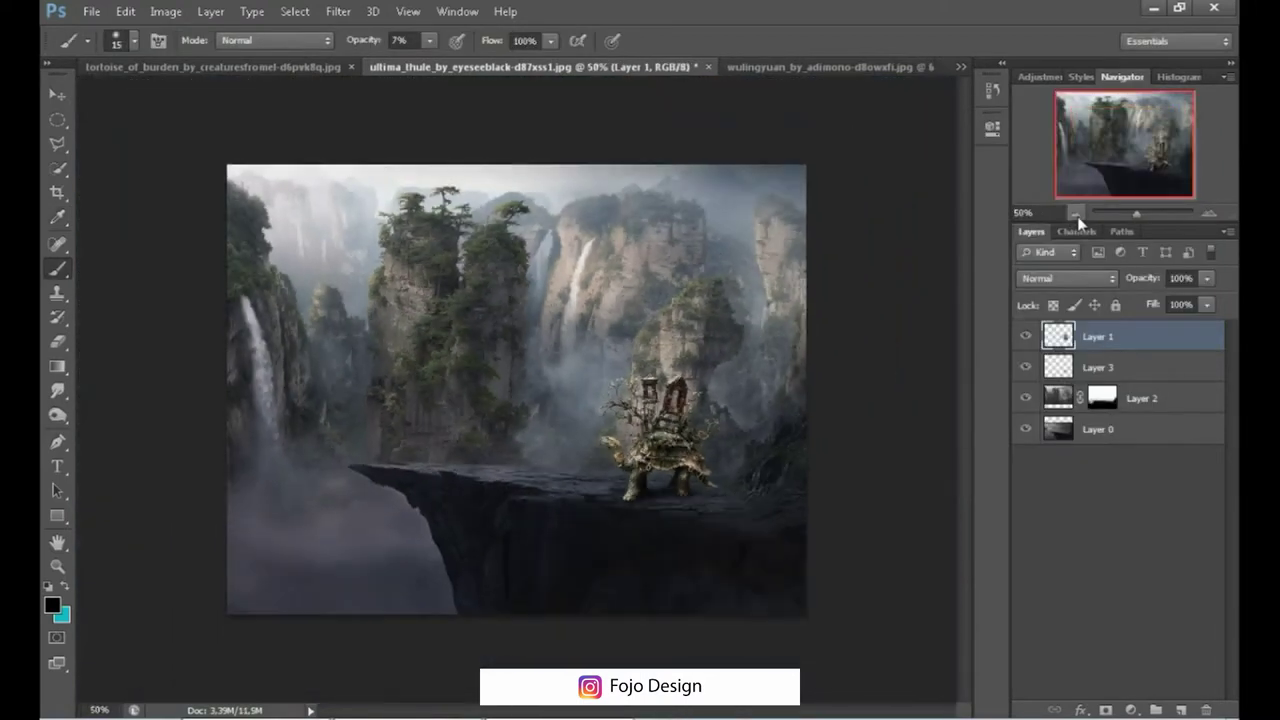
pyautogui.click(47, 98)
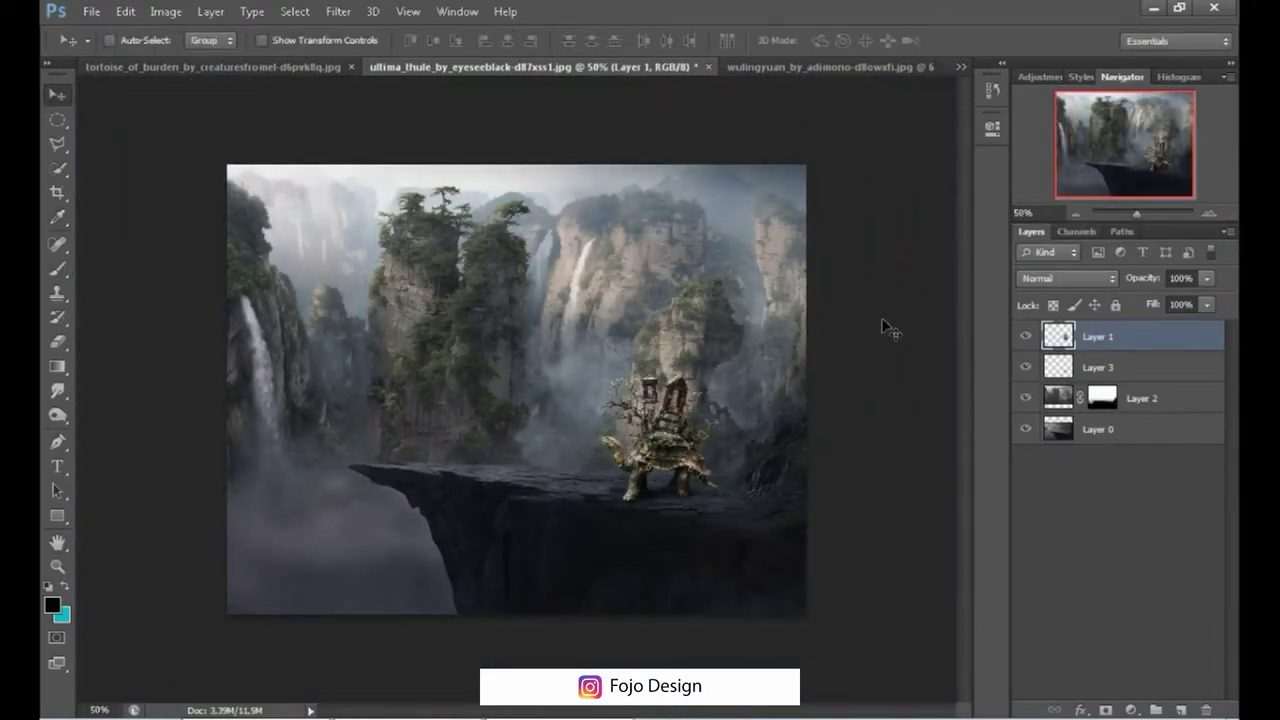
pyautogui.hotkey('alt', '[')
pyautogui.hotkey('alt', '[')
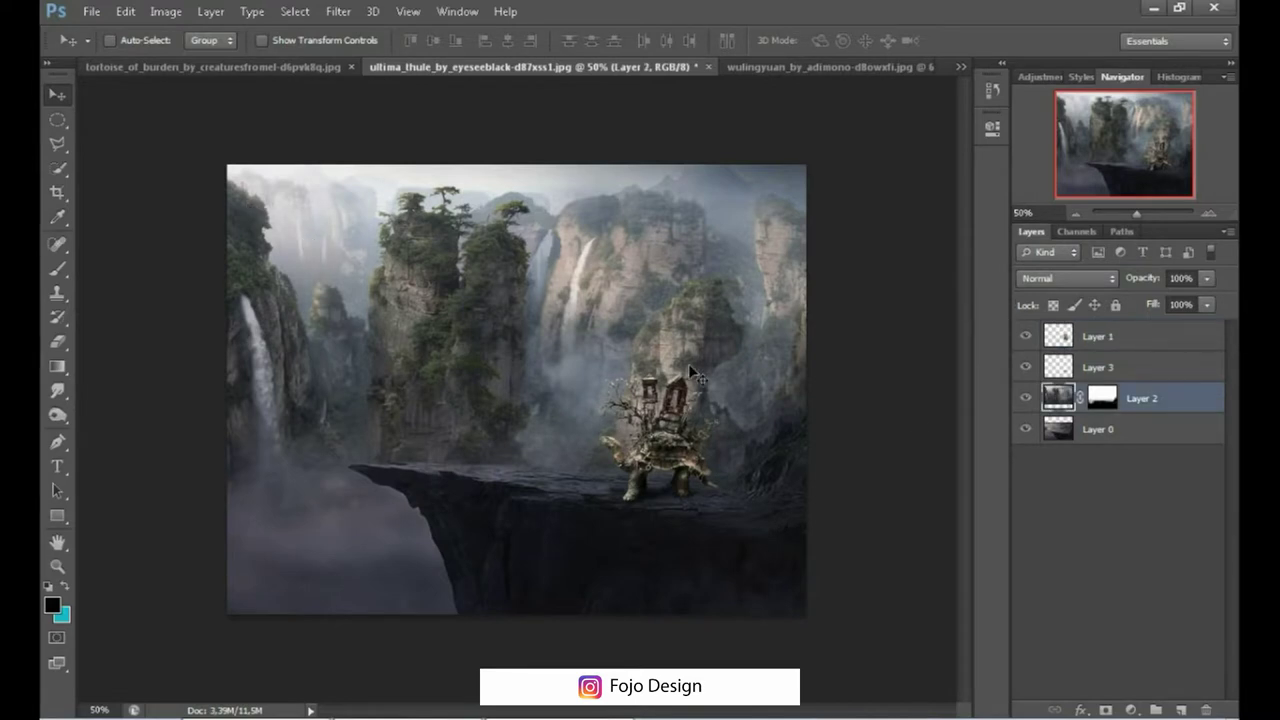
# Step: Add a new empty layer above Layer 2 and enlarge the soft brush to 300
pyautogui.click(1181, 709)
pyautogui.click(52, 605)
pyautogui.click(343, 529)
pyautogui.press('Return')
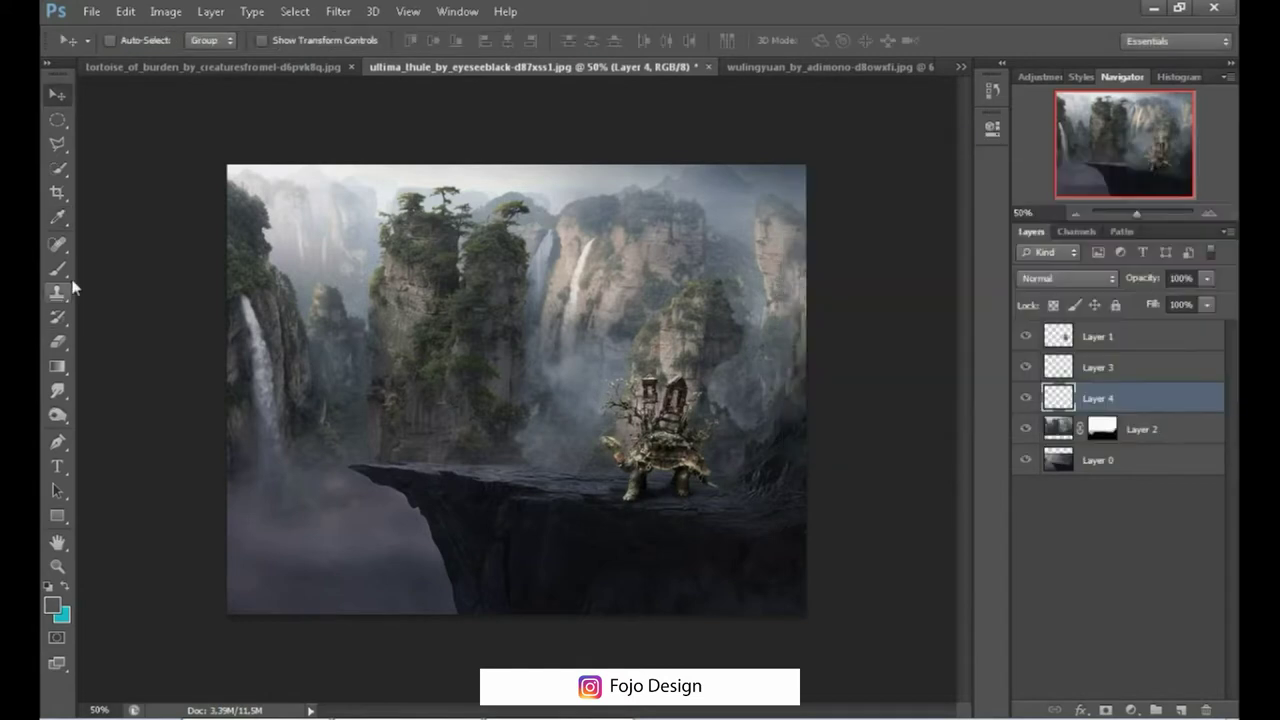
pyautogui.click(57, 268)
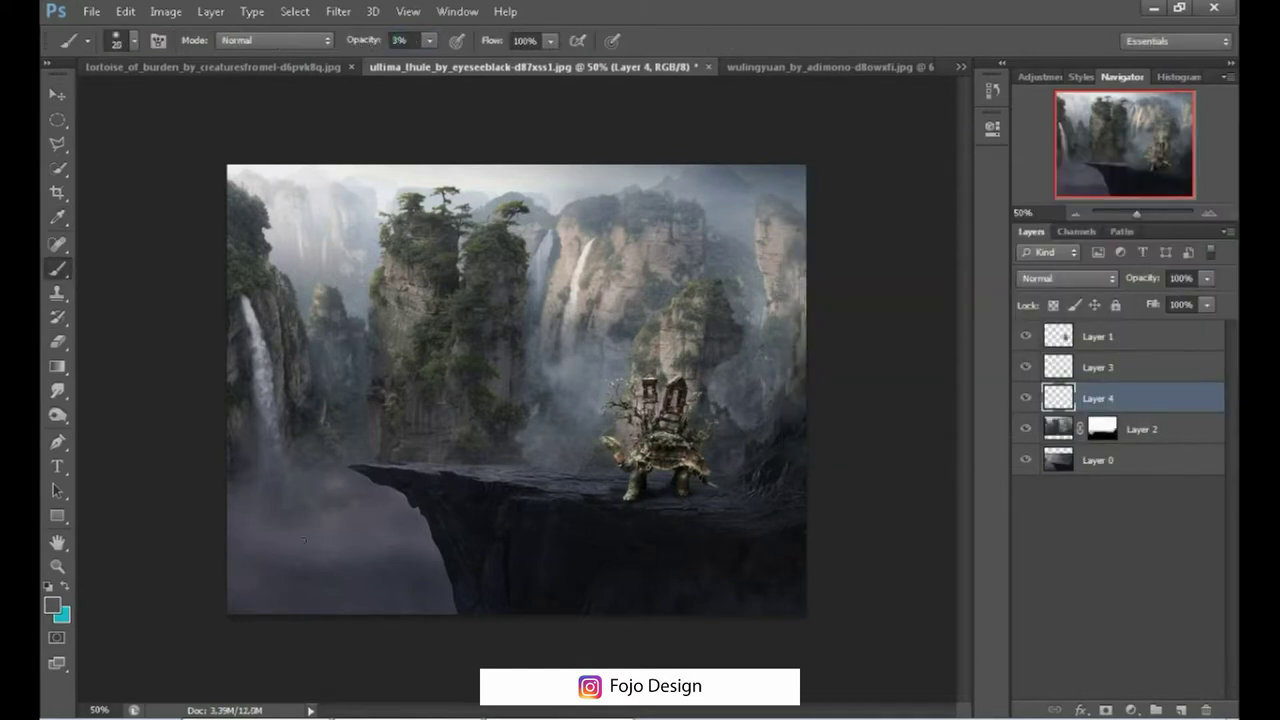
pyautogui.press(']')
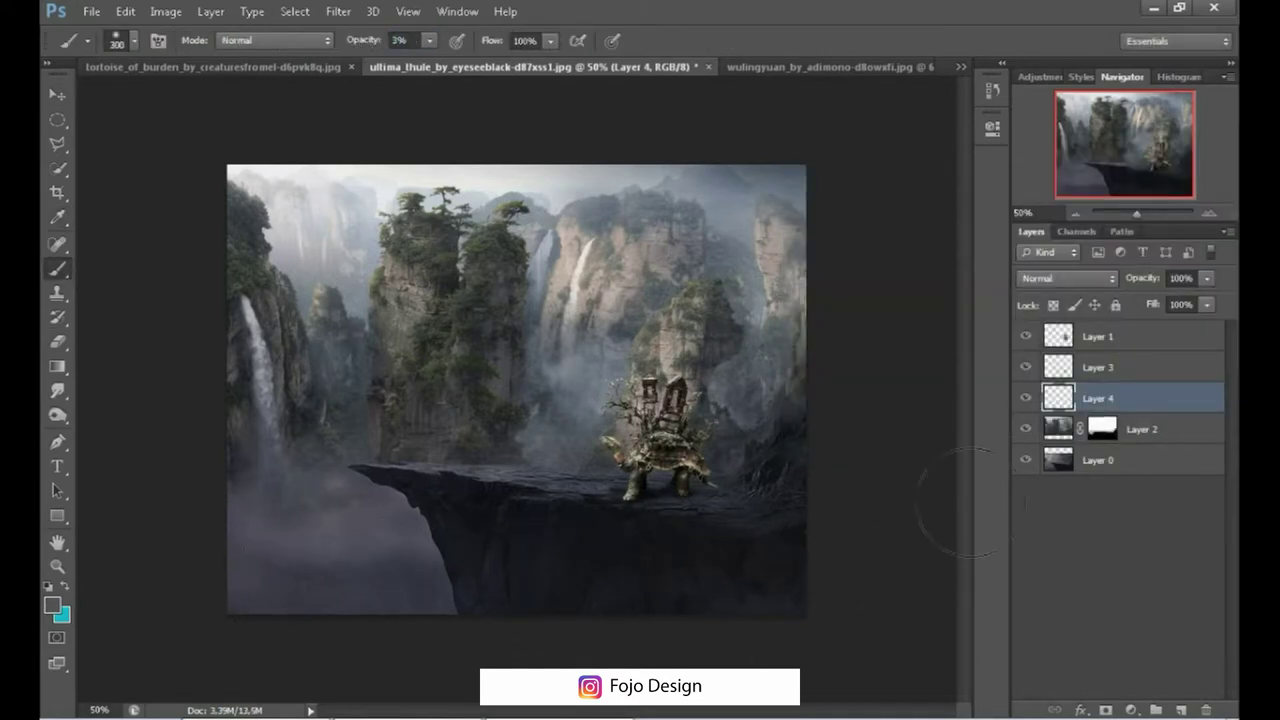
# Step: Sample a light colour from the misty scene as the foreground paint colour
pyautogui.click(52, 605)
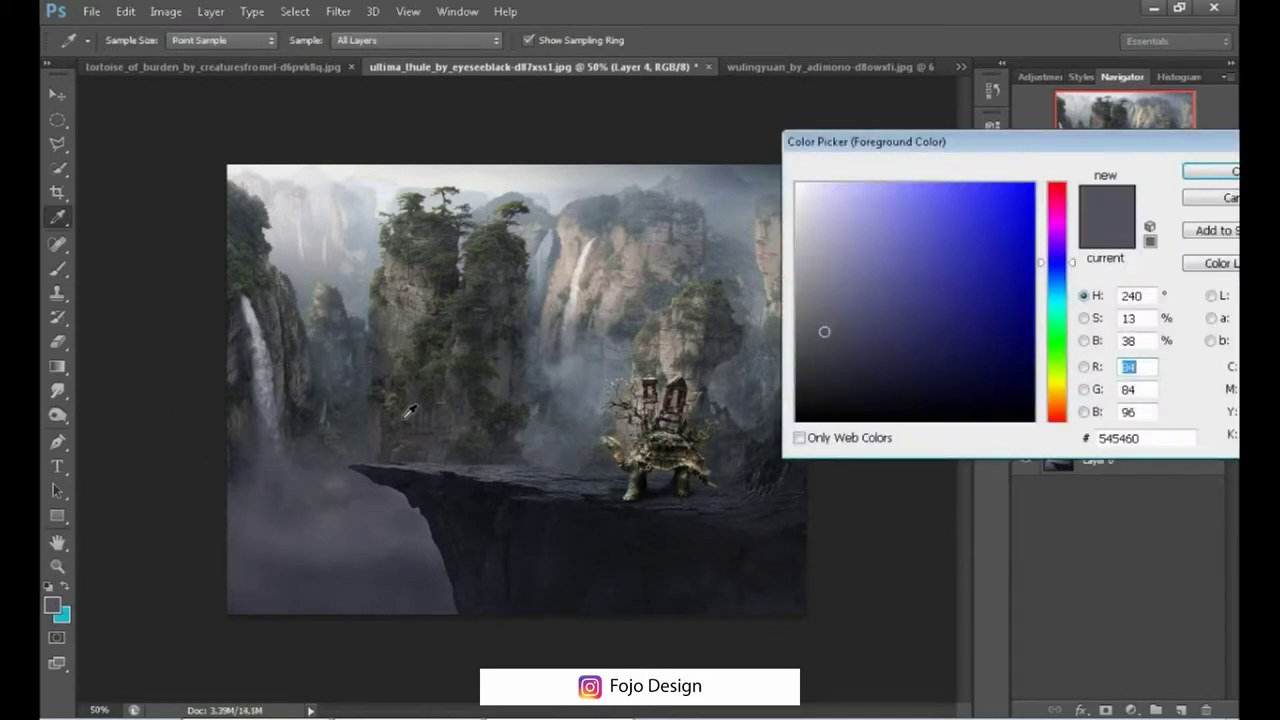
pyautogui.click(295, 173)
pyautogui.press('Return')
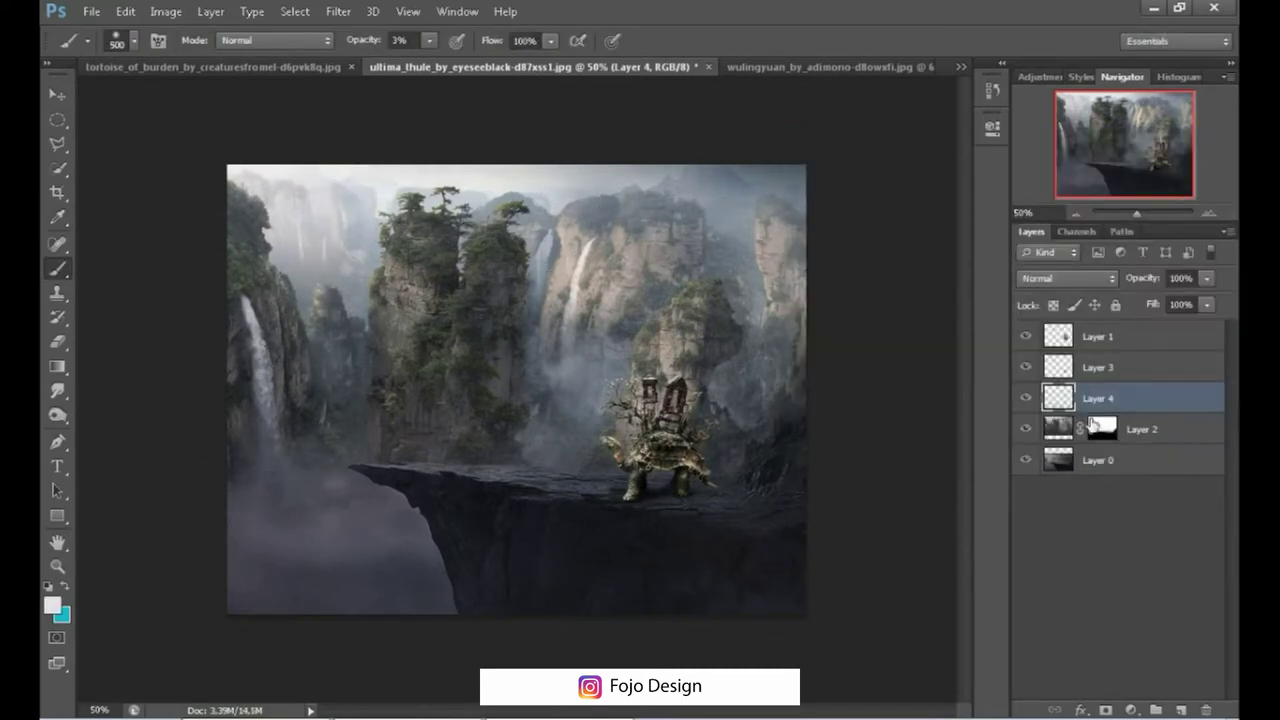
pyautogui.click(1100, 428)
# Step: Add a Selective Color layer clipped to Layer 2 with Greens Cyan -70
pyautogui.click(1130, 710)
pyautogui.click(1170, 690)
pyautogui.click(850, 198)
pyautogui.click(790, 246)
pyautogui.moveTo(831, 237); pyautogui.dragTo(749, 239)
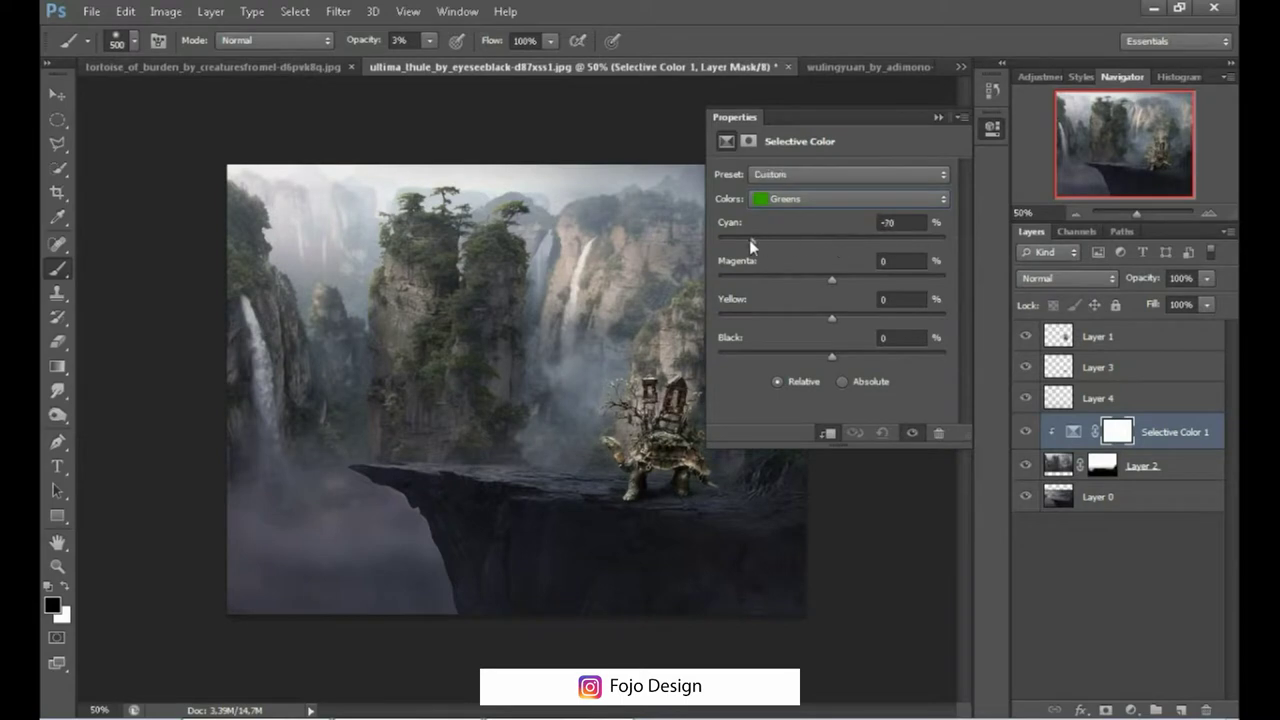
# Step: Set the Selective Color Yellows to Cyan +69 and Black -79
pyautogui.click(850, 198)
pyautogui.click(790, 203)
pyautogui.moveTo(831, 241); pyautogui.dragTo(913, 256)
pyautogui.moveTo(717, 353); pyautogui.dragTo(742, 354)
# Step: Set the Selective Color Neutrals to Black +7, Cyan +3 and Yellow -2
pyautogui.click(850, 198)
pyautogui.click(790, 288)
pyautogui.moveTo(831, 356); pyautogui.dragTo(840, 357)
pyautogui.moveTo(831, 241); pyautogui.dragTo(836, 241)
pyautogui.moveTo(831, 279); pyautogui.dragTo(838, 280)
pyautogui.moveTo(831, 318); pyautogui.dragTo(830, 315)
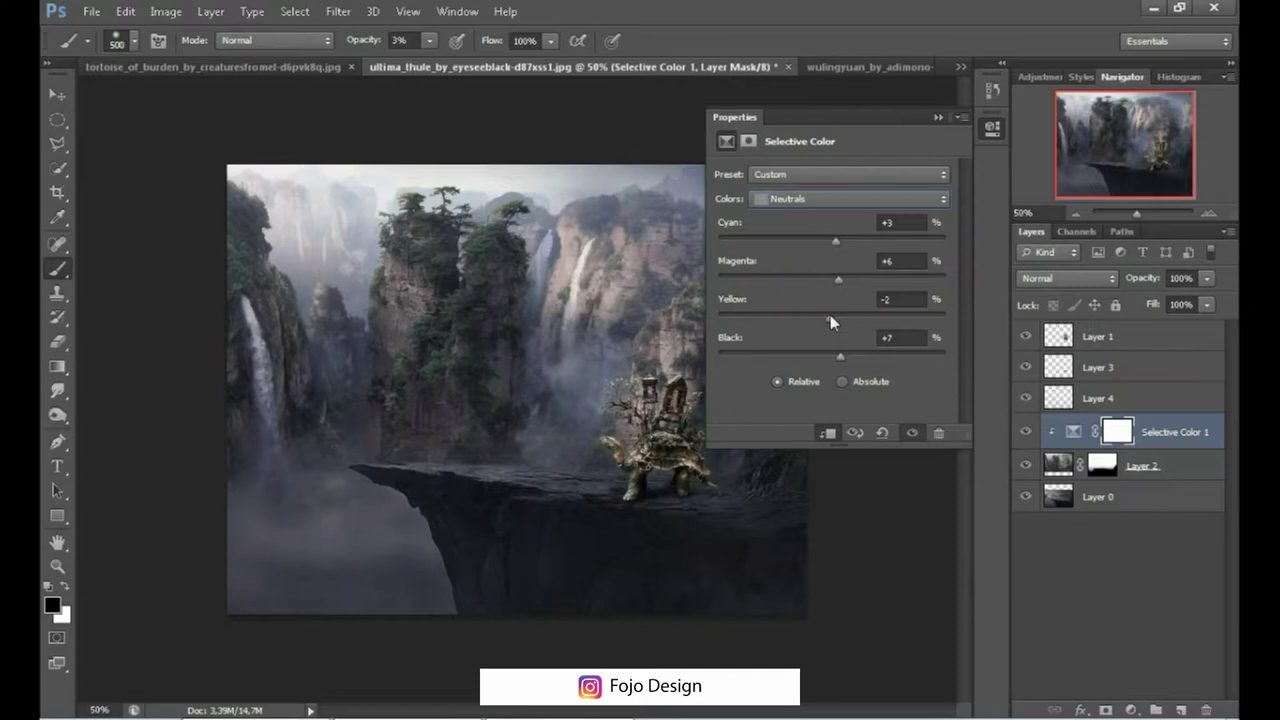
pyautogui.click(978, 403)
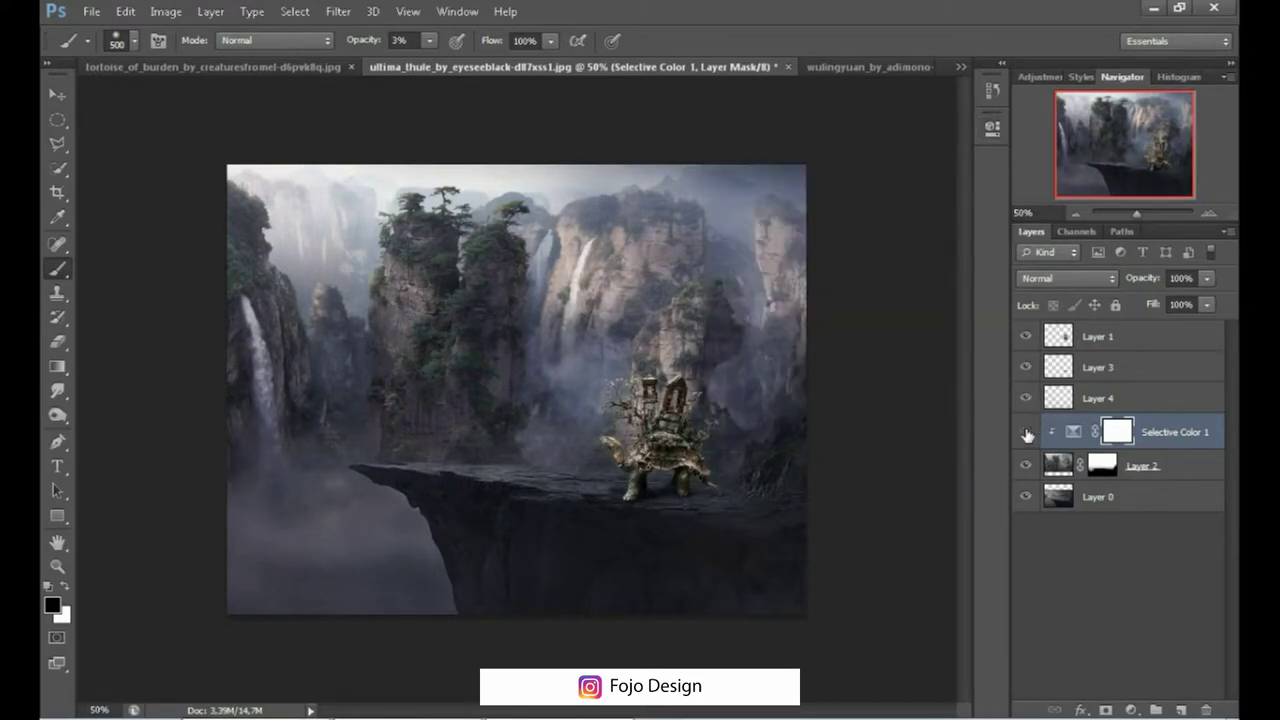
# Step: Open the file-open window and browse to the location holding the project folders
pyautogui.click(55, 94)
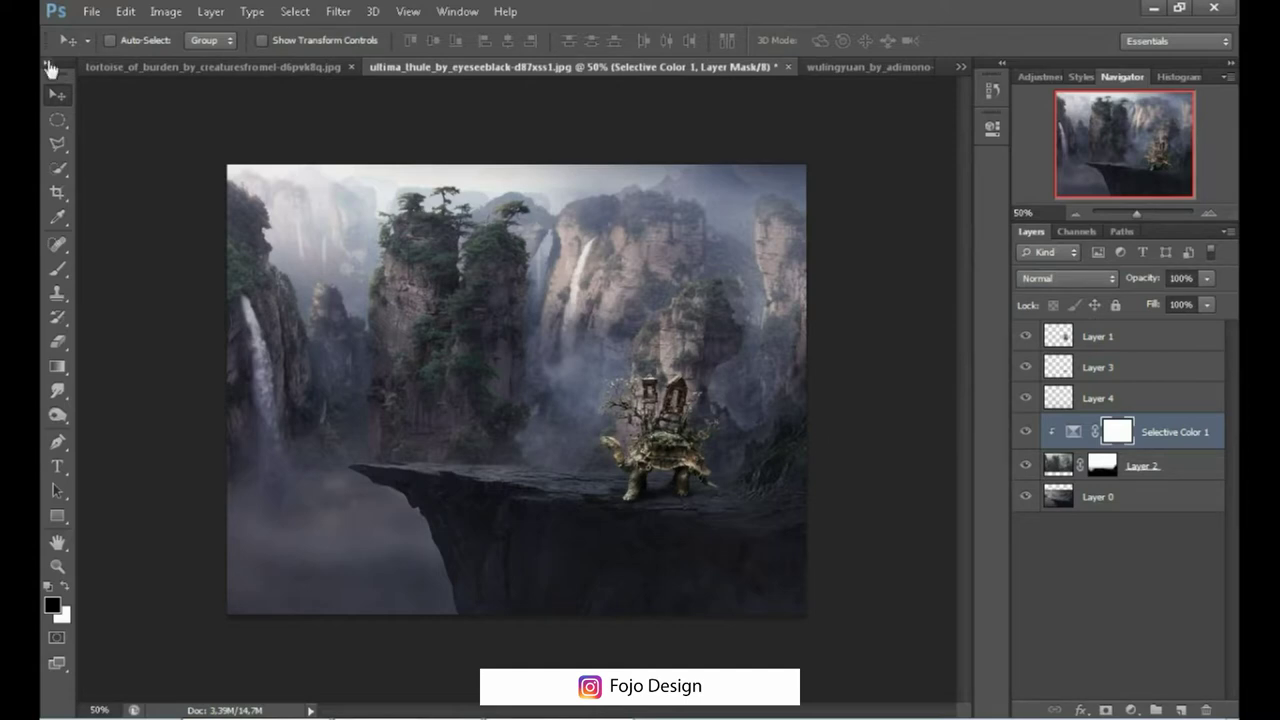
pyautogui.hotkey('ctrl', 'o')
pyautogui.click(703, 114)
pyautogui.click(545, 257)
# Step: Open Sky 1.jpg and Star Night.jpg from the Fojo Design Stock folder
pyautogui.doubleClick(523, 177)
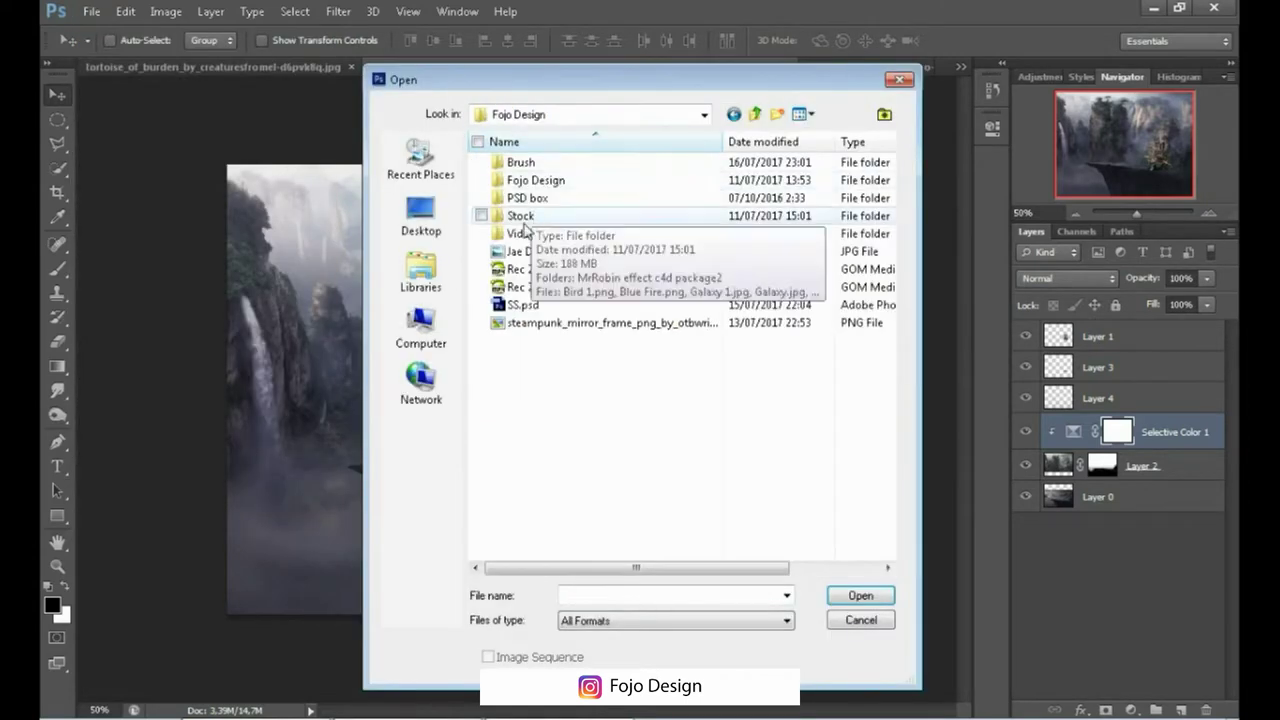
pyautogui.doubleClick(522, 218)
pyautogui.click(482, 394)
pyautogui.click(482, 411)
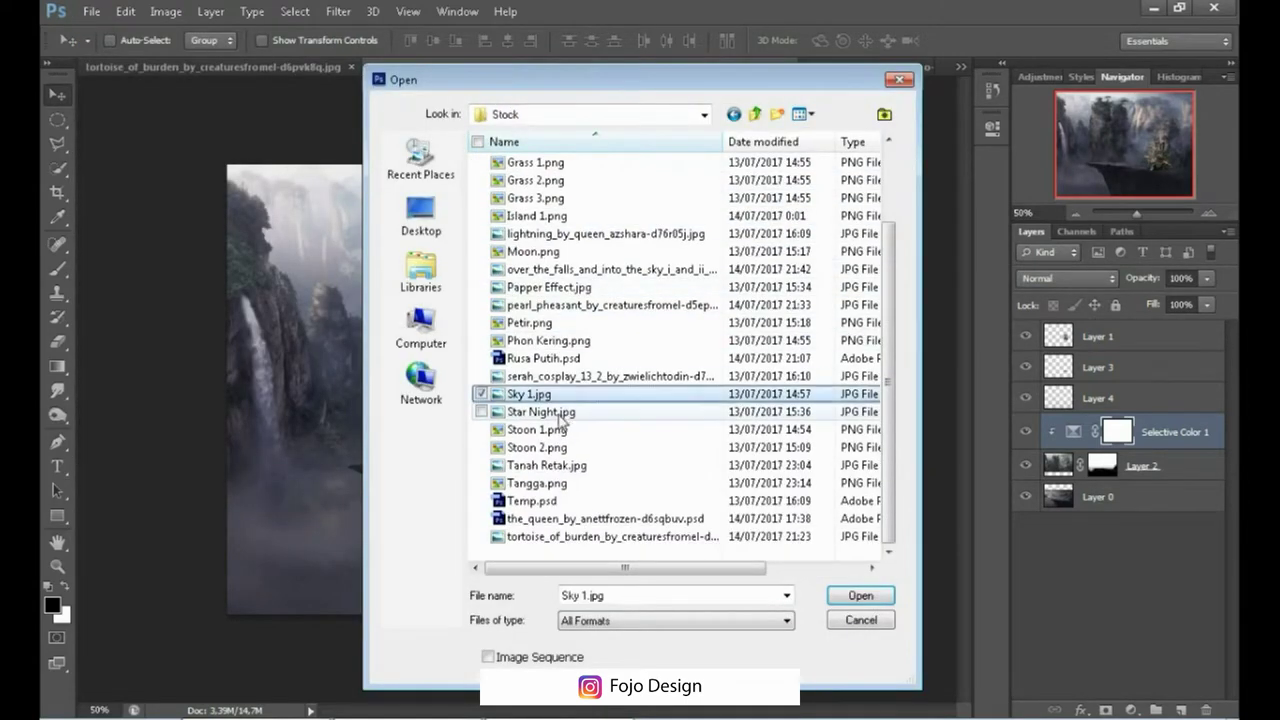
pyautogui.click(874, 600)
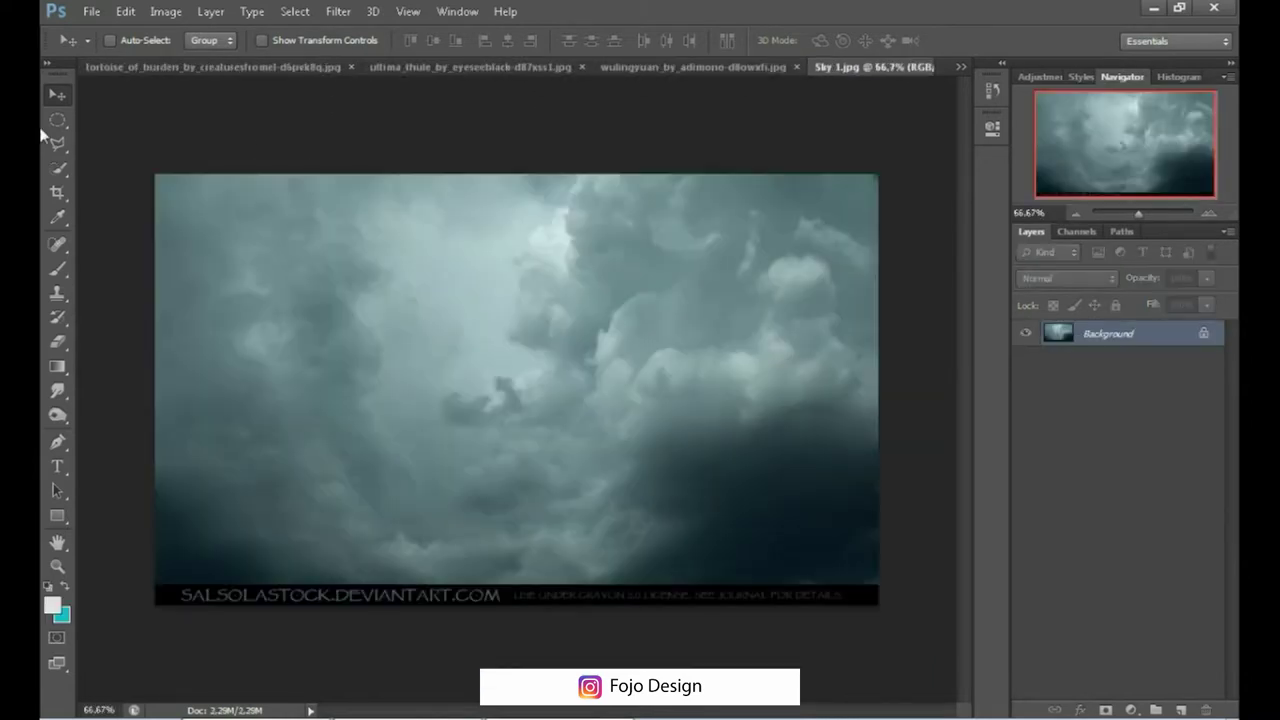
# Step: Bring the whole cloudy sky image into the tortoise composite as Layer 5 above Layer 4
pyautogui.click(57, 119)
pyautogui.moveTo(108, 148); pyautogui.dragTo(930, 580)
pyautogui.click(290, 66)
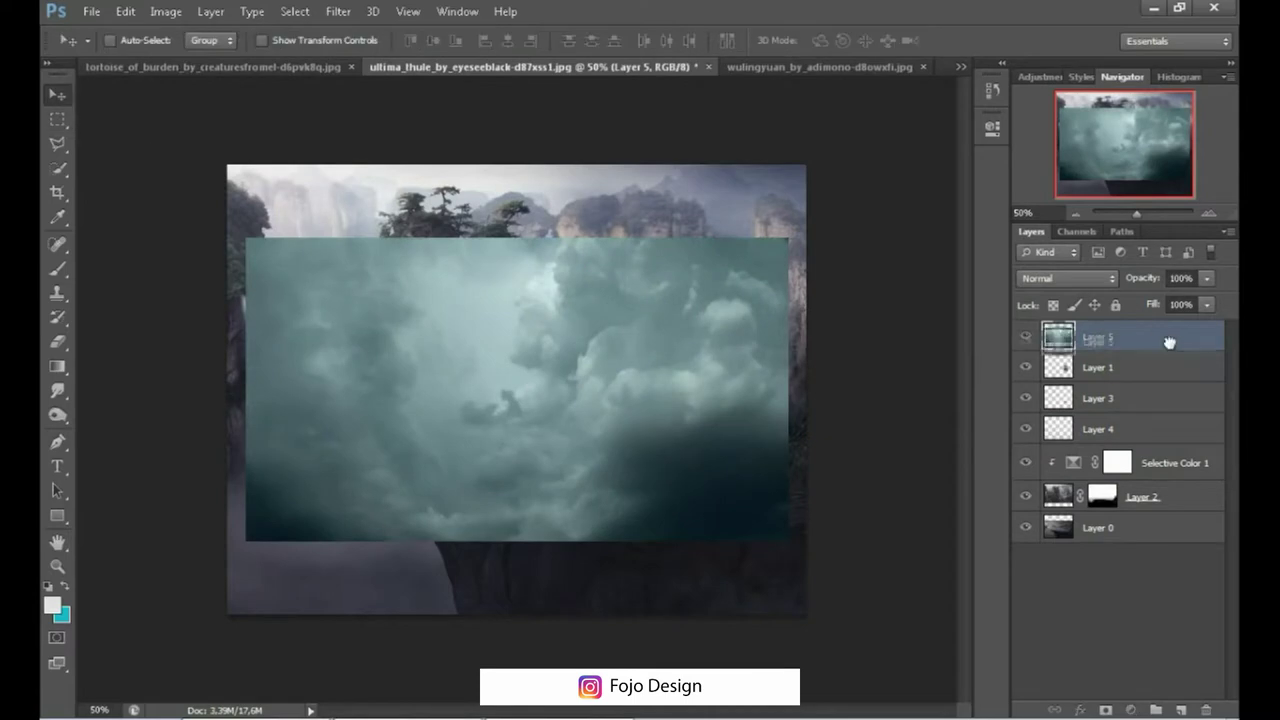
pyautogui.moveTo(1169, 342); pyautogui.dragTo(1169, 400)
pyautogui.click(1100, 429)
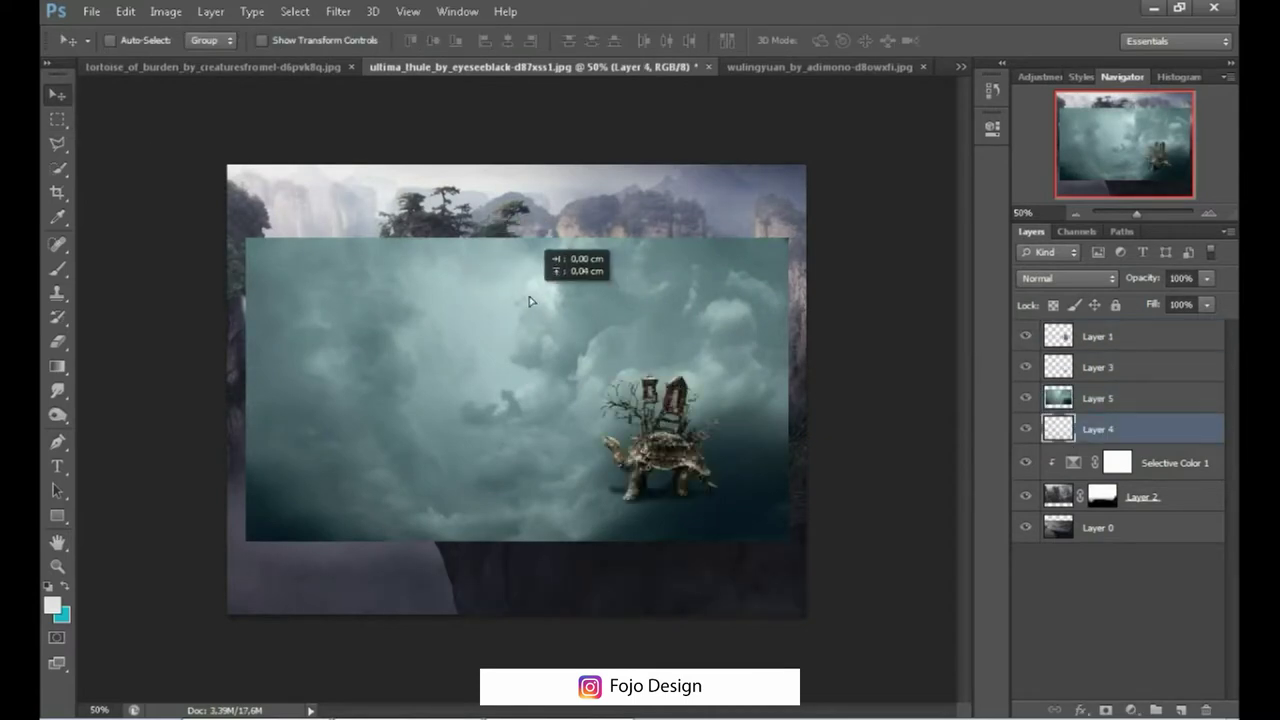
# Step: Move the clouds to the canvas top and scale them about 147% to cover it
pyautogui.moveTo(449, 365); pyautogui.dragTo(423, 285)
pyautogui.hotkey('ctrl', 't')
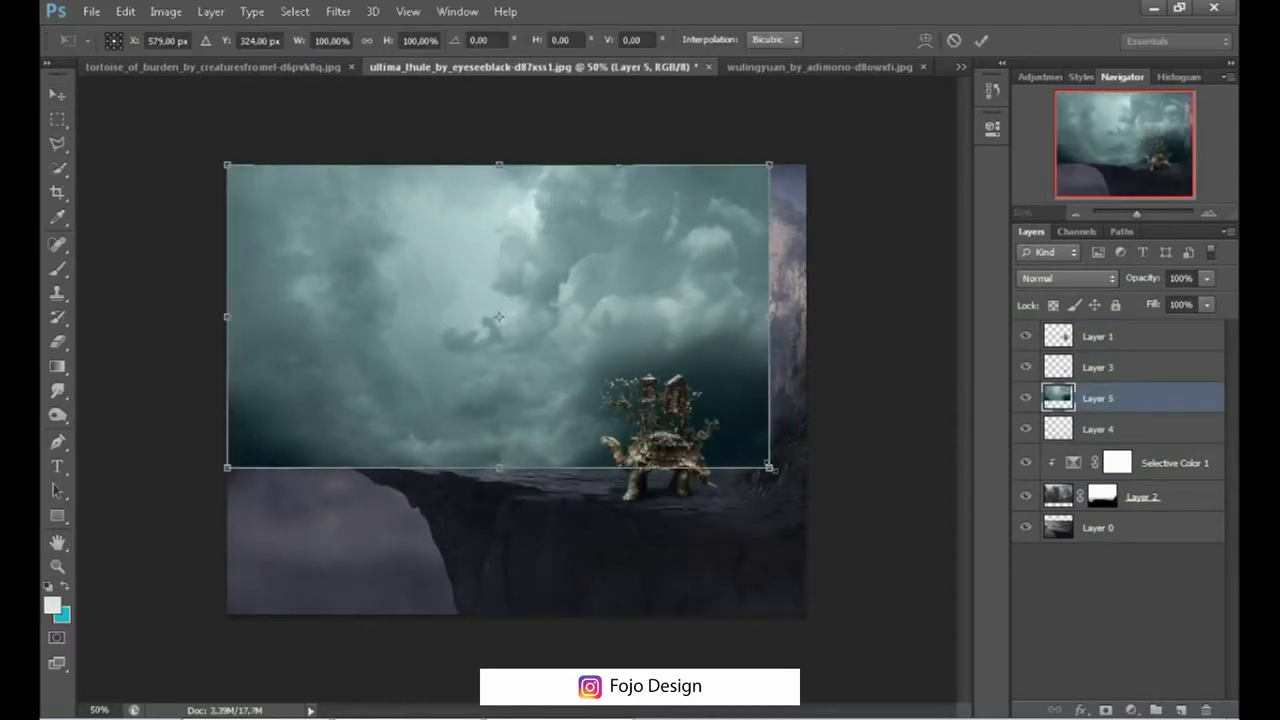
pyautogui.moveTo(769, 467); pyautogui.dragTo(891, 534)
pyautogui.moveTo(229, 534); pyautogui.dragTo(129, 594)
pyautogui.moveTo(891, 594); pyautogui.dragTo(927, 608)
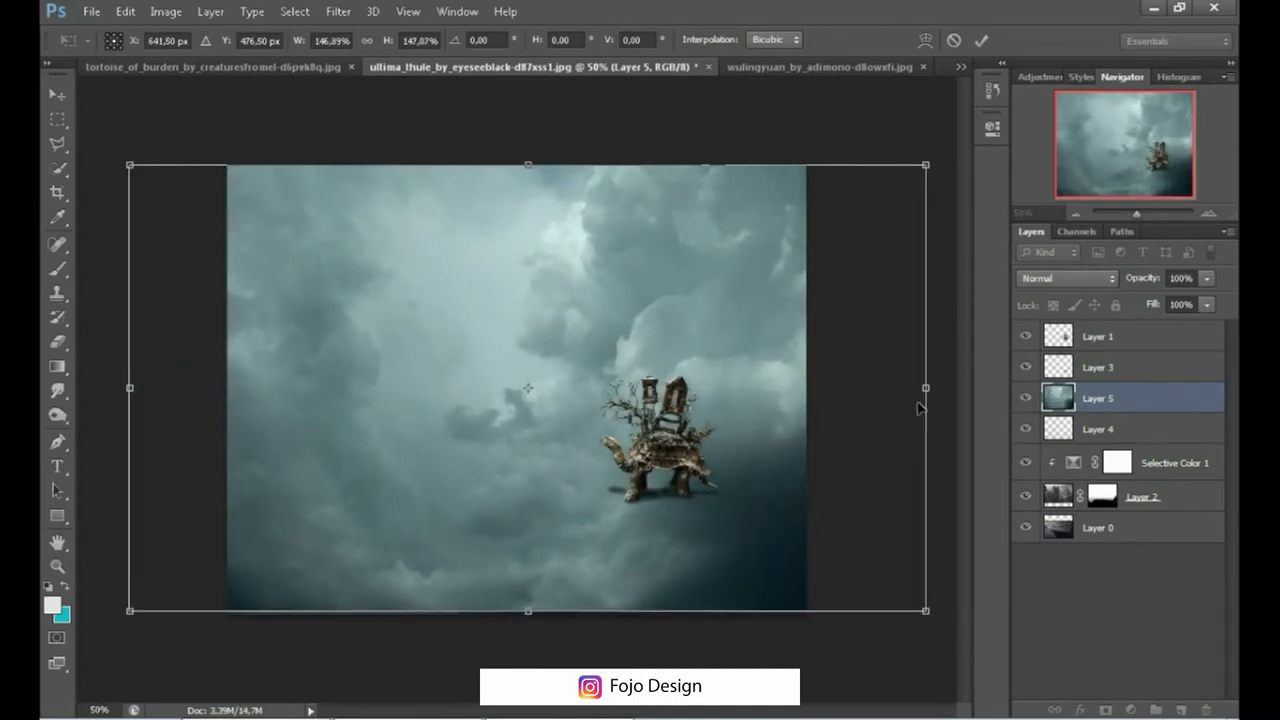
pyautogui.moveTo(920, 408); pyautogui.dragTo(863, 390)
pyautogui.press('Return')
# Step: Pull the clouds' left and right edges out to the canvas edges
pyautogui.hotkey('ctrl', 't')
pyautogui.moveTo(88, 388); pyautogui.dragTo(227, 388)
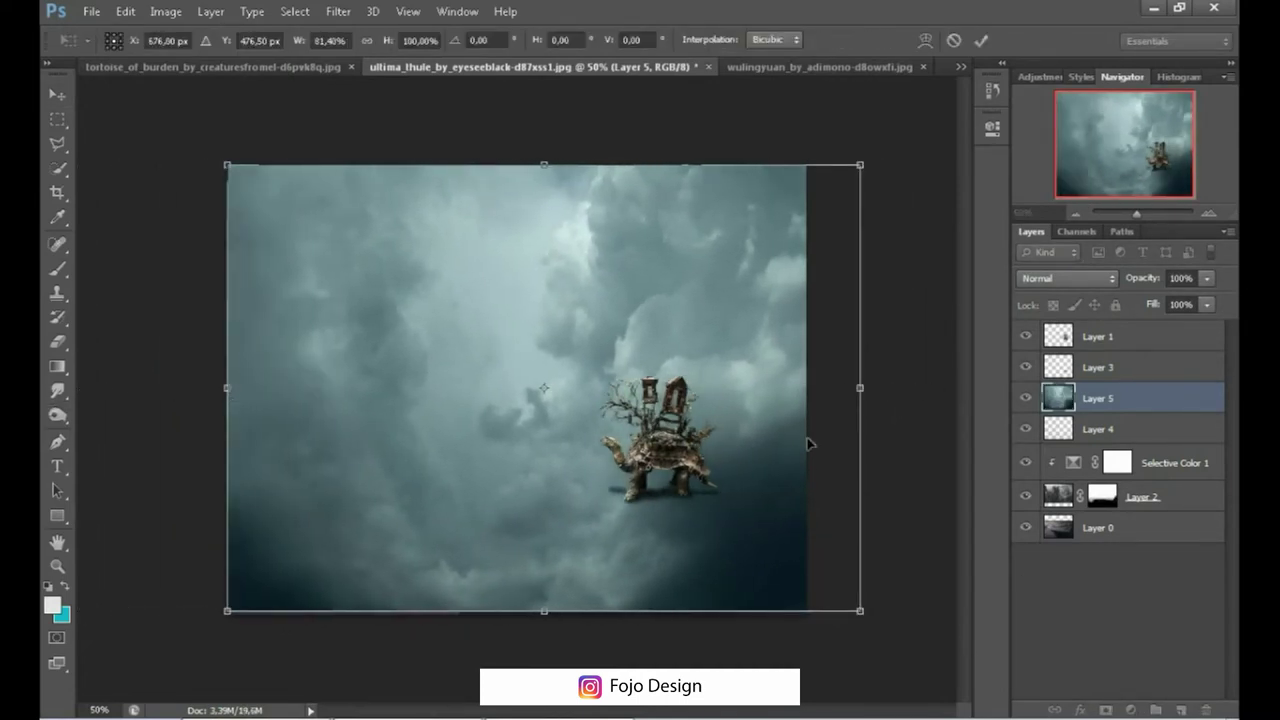
pyautogui.moveTo(860, 388); pyautogui.dragTo(808, 388)
pyautogui.press('Return')
pyautogui.click(1067, 278)
# Step: Try Color Burn through Overlay, move the sky layer to the top, extend its bottom slightly
pyautogui.click(1040, 86)
pyautogui.press('Down')
pyautogui.press('Down')
pyautogui.press('Down')
pyautogui.press('Down')
pyautogui.press('Down')
pyautogui.press('Down')
pyautogui.press('Down')
pyautogui.press('Down')
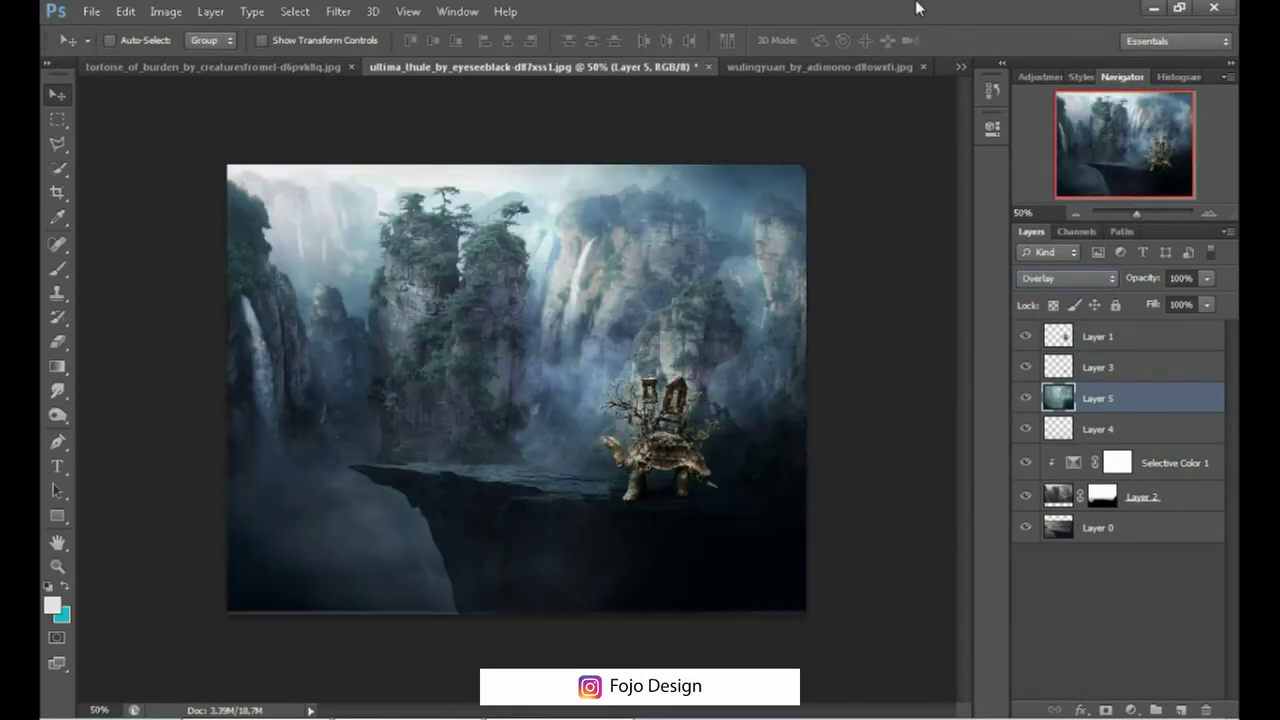
pyautogui.moveTo(1181, 397); pyautogui.dragTo(1150, 333)
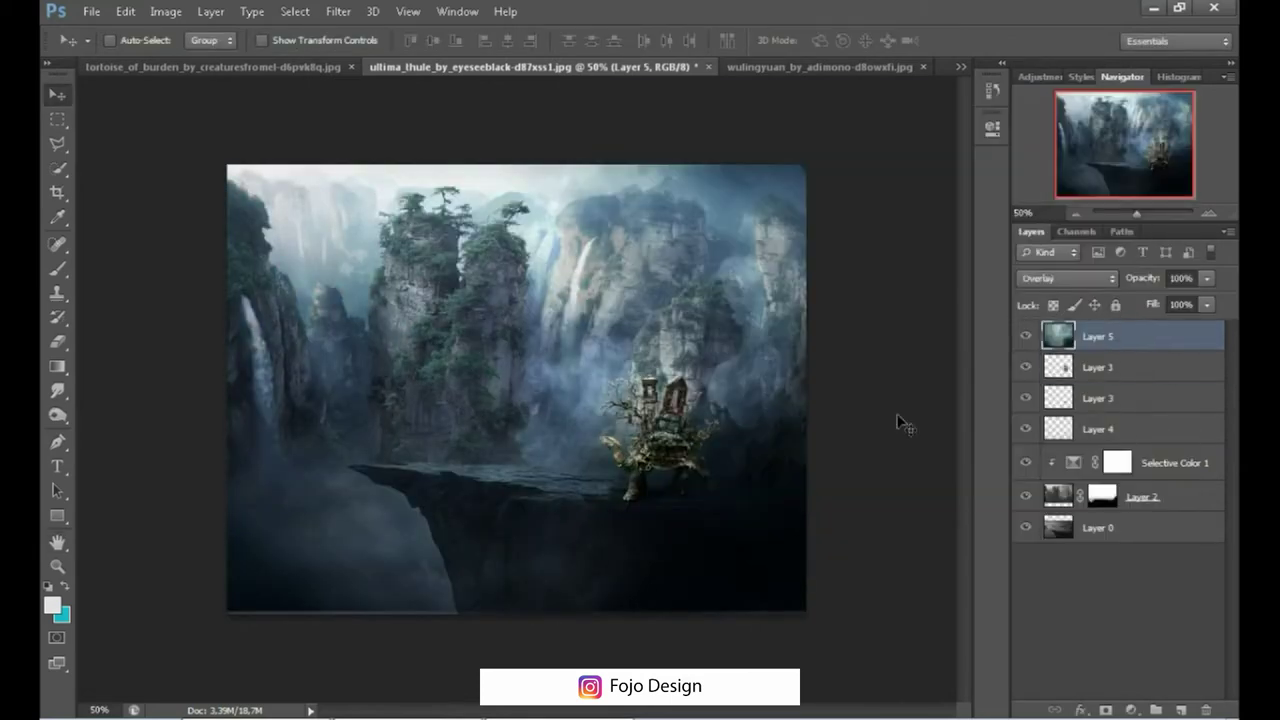
pyautogui.hotkey('ctrl', 't')
pyautogui.moveTo(516, 611); pyautogui.dragTo(516, 616)
pyautogui.press('Return')
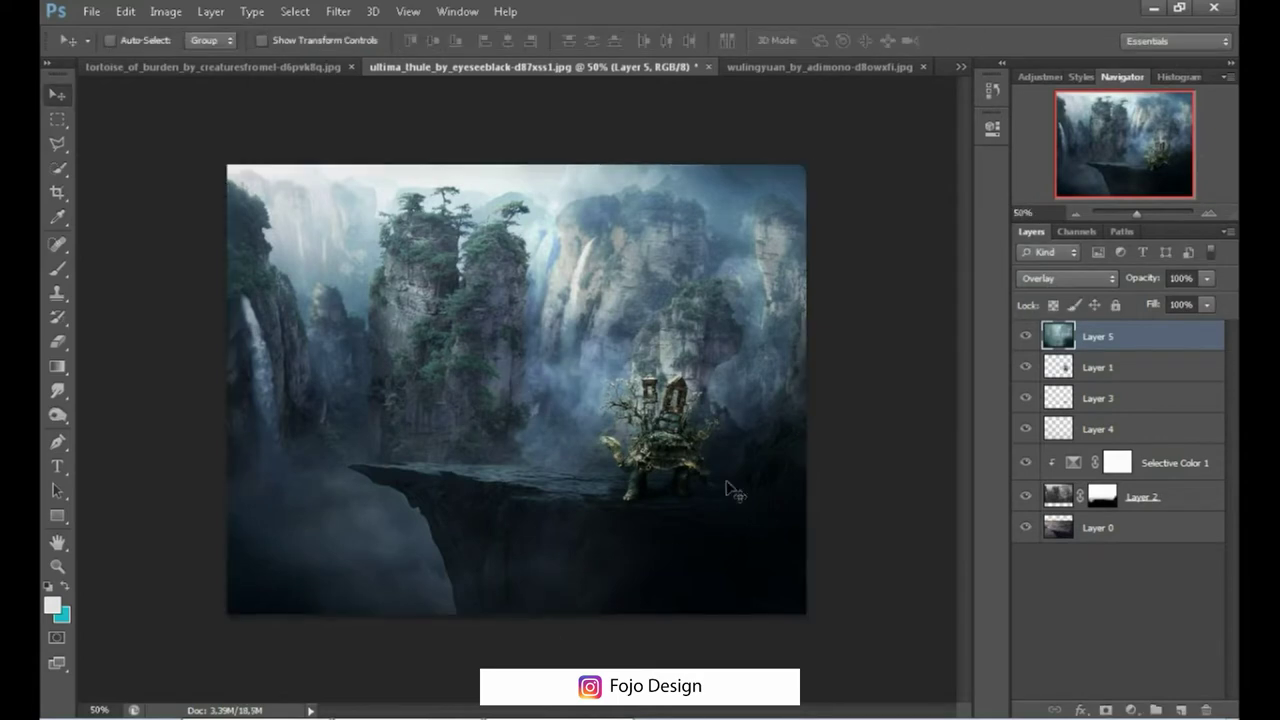
# Step: Set the sky layer to Soft Light blending at 100% opacity
pyautogui.click(1067, 278)
pyautogui.click(1045, 260)
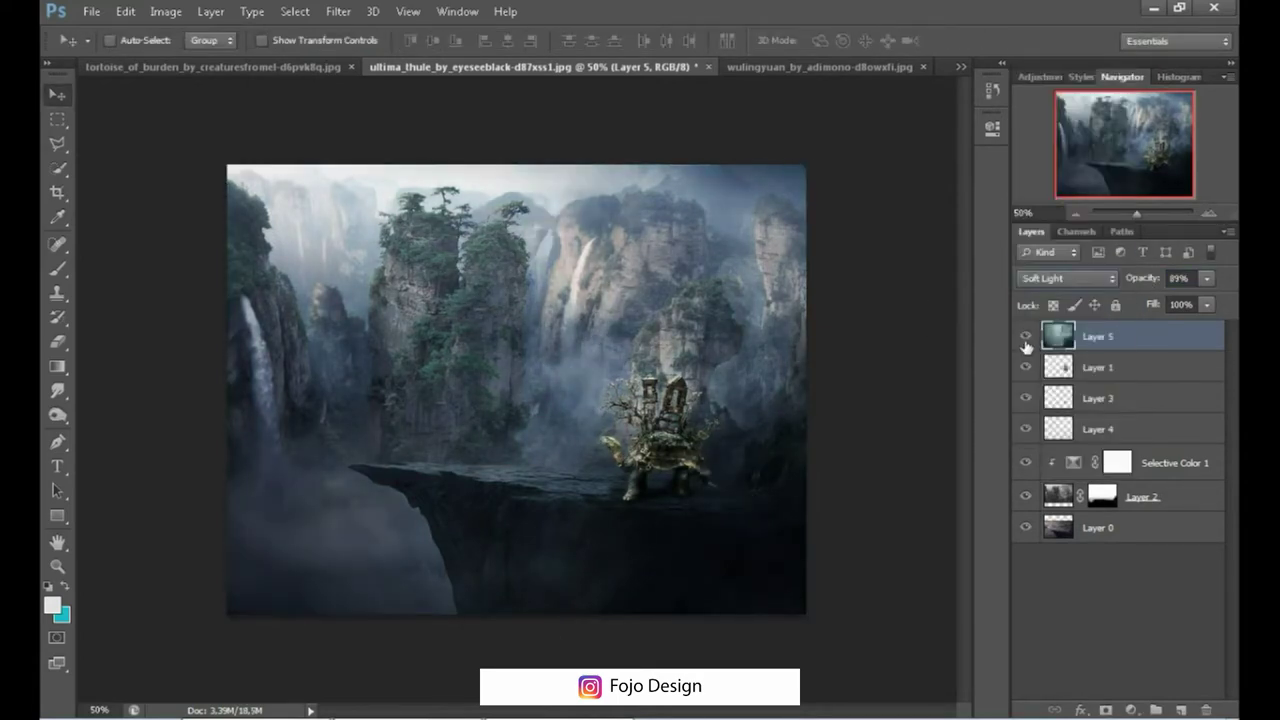
pyautogui.moveTo(1140, 280); pyautogui.dragTo(1127, 283)
pyautogui.write('100')
pyautogui.press('Return')
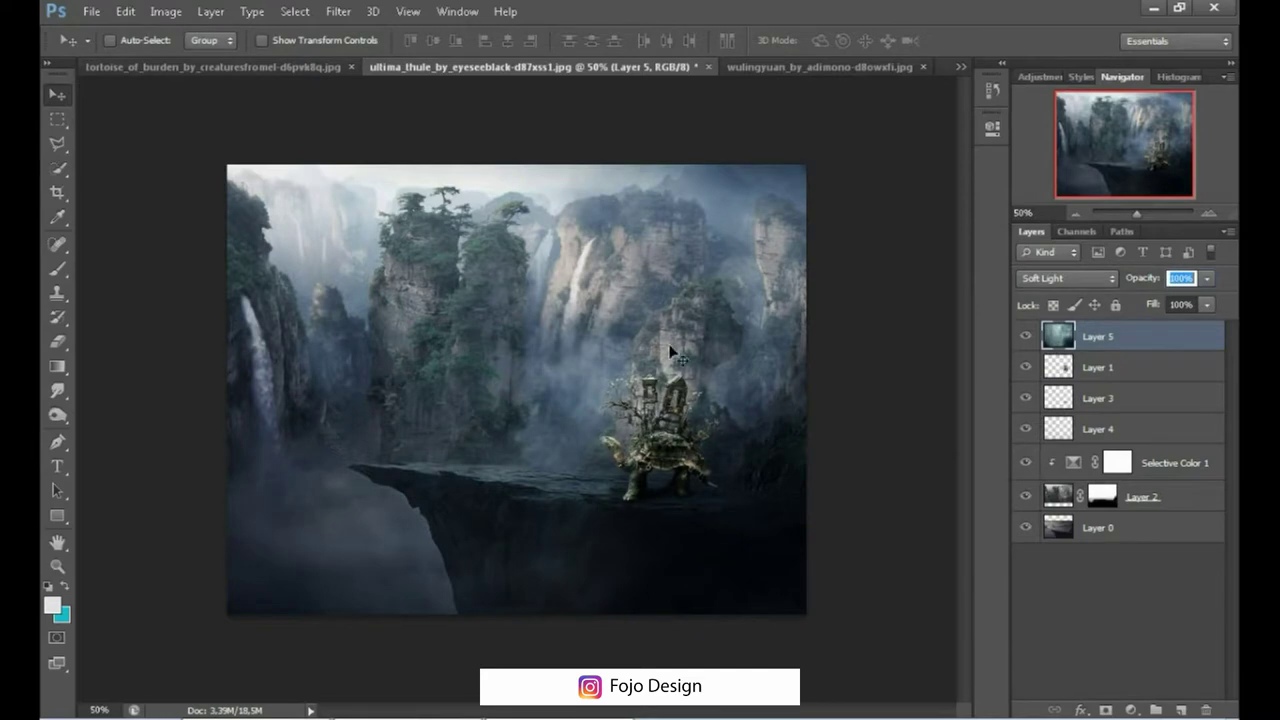
# Step: Cycle through the open documents and return to the tortoise composite
pyautogui.hotkey('ctrl', 'Tab')
pyautogui.hotkey('ctrl', 'shift', 'Tab')
pyautogui.hotkey('ctrl', 'Tab')
pyautogui.hotkey('ctrl', 'Tab')
pyautogui.hotkey('ctrl', 'shift', 'Tab')
pyautogui.hotkey('ctrl', 'shift', 'Tab')
# Step: Add a new empty layer above Layer 1 and pick a 150 px brush
pyautogui.click(1115, 370)
pyautogui.hotkey('ctrl', 'shift', 'alt', 'n')
pyautogui.click(62, 612)
pyautogui.click(1210, 170)
pyautogui.press('b')
pyautogui.press('[')
pyautogui.press('[')
pyautogui.press('[')
pyautogui.press('[')
pyautogui.press('[')
# Step: Paint three white diagonal light rays from the upper left toward the cliff and tortoise
pyautogui.click(249, 180)
pyautogui.keyDown('shift'); pyautogui.click(575, 485); pyautogui.keyUp('shift')
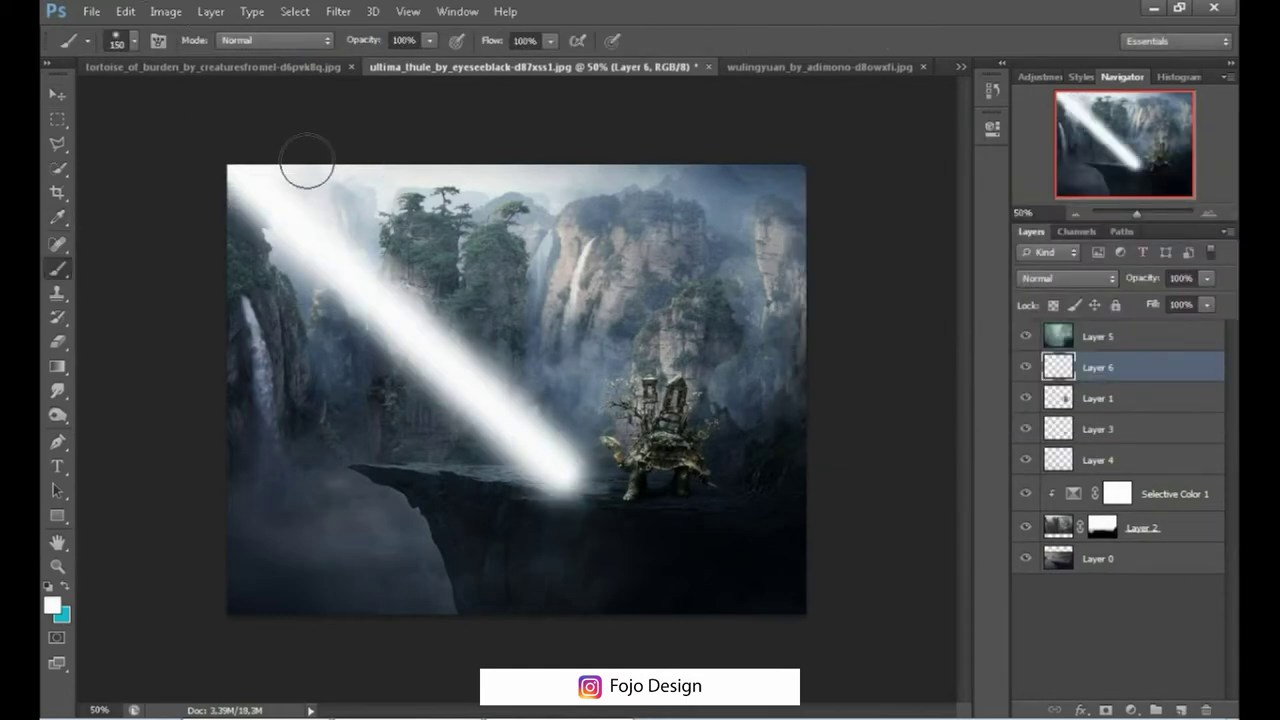
pyautogui.click(637, 437)
pyautogui.keyDown('shift'); pyautogui.click(345, 190); pyautogui.keyUp('shift')
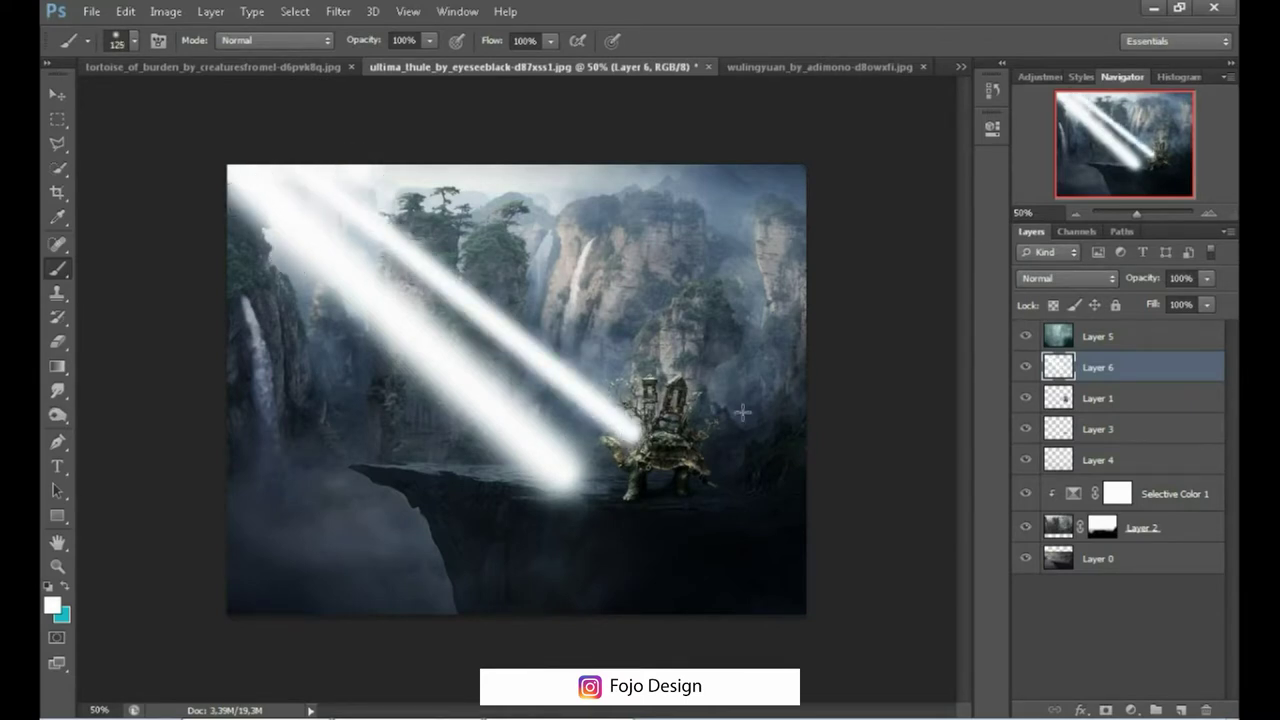
pyautogui.press(']')
pyautogui.press(']')
pyautogui.press(']')
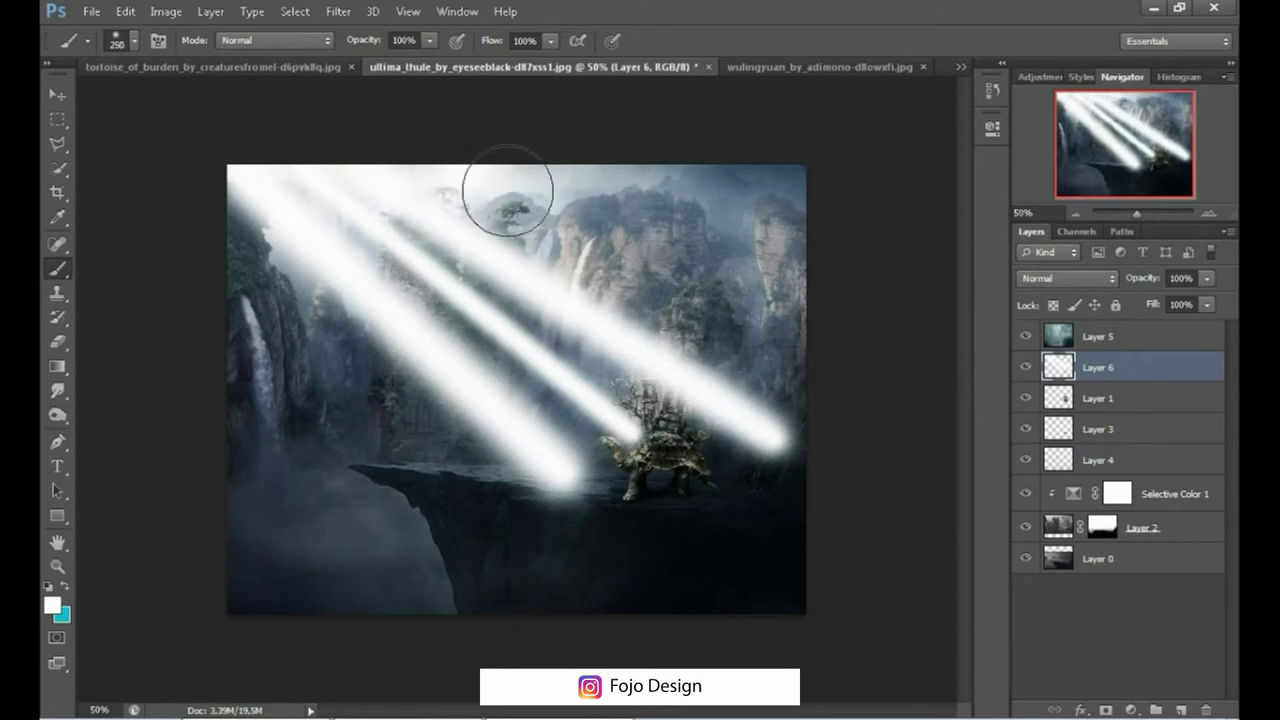
pyautogui.moveTo(508, 194); pyautogui.dragTo(800, 420)
# Step: Try Screen, revert the rays layer to Normal, and fade it to about 14% opacity
pyautogui.click(1048, 278)
pyautogui.click(1070, 335)
pyautogui.click(1067, 278)
pyautogui.click(1040, 8)
pyautogui.moveTo(1143, 278)
pyautogui.mouseDown()
pyautogui.moveTo(1100, 278)
pyautogui.moveTo(1125, 278)
pyautogui.mouseUp()
pyautogui.click(1067, 278)
pyautogui.click(1040, 8)
# Step: Pick a larger Eraser, load the tortoise outline selection on Layer 5, then deselect
pyautogui.press('e')
pyautogui.press(']')
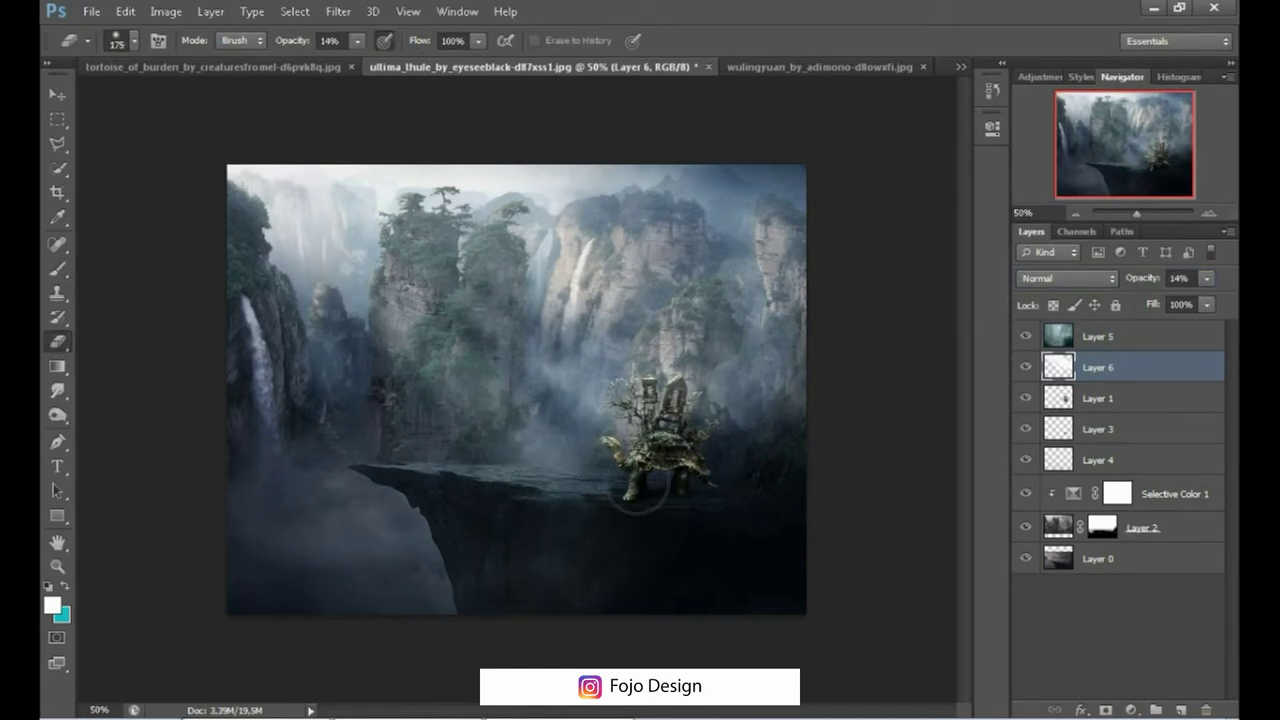
pyautogui.keyDown('ctrl'); pyautogui.click(1059, 400); pyautogui.keyUp('ctrl')
pyautogui.click(1058, 336)
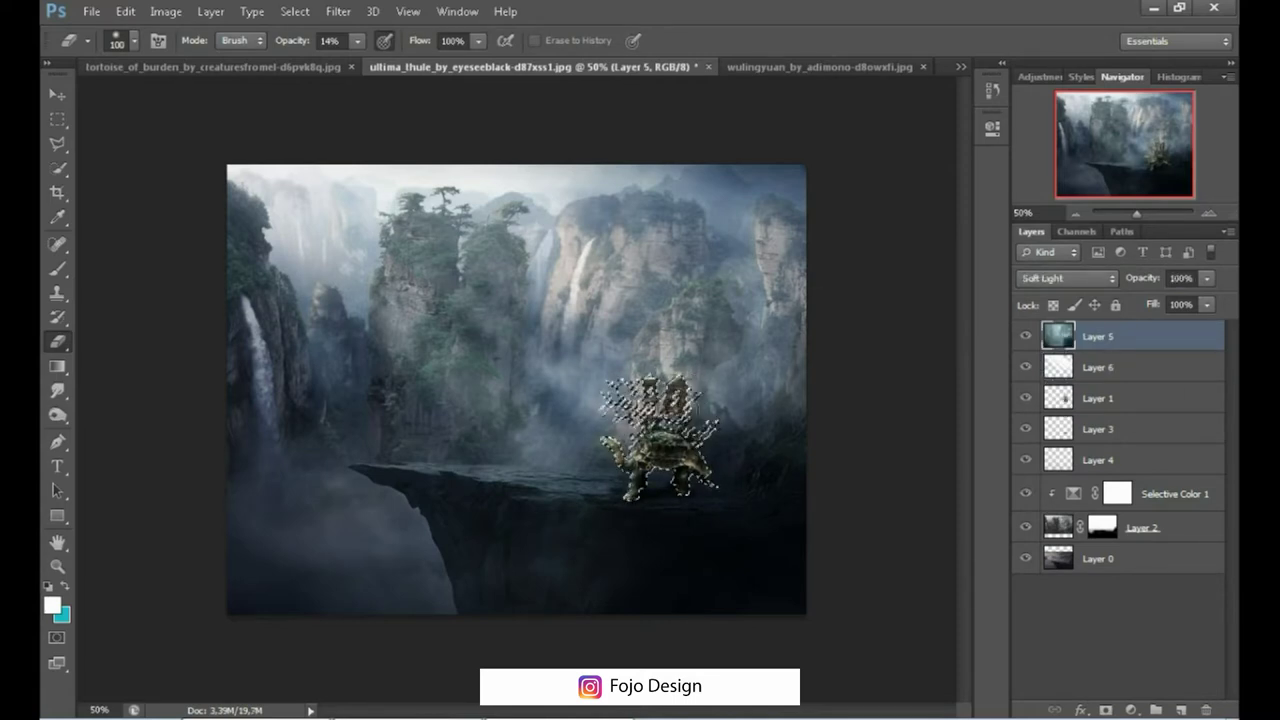
pyautogui.press('w')
pyautogui.hotkey('ctrl', 'd')
# Step: Toggle Layer 5 and the tortoise layer to compare, then go to the Star Night document
pyautogui.click(1026, 337)
pyautogui.click(1029, 337)
pyautogui.click(1025, 398)
pyautogui.click(1025, 398)
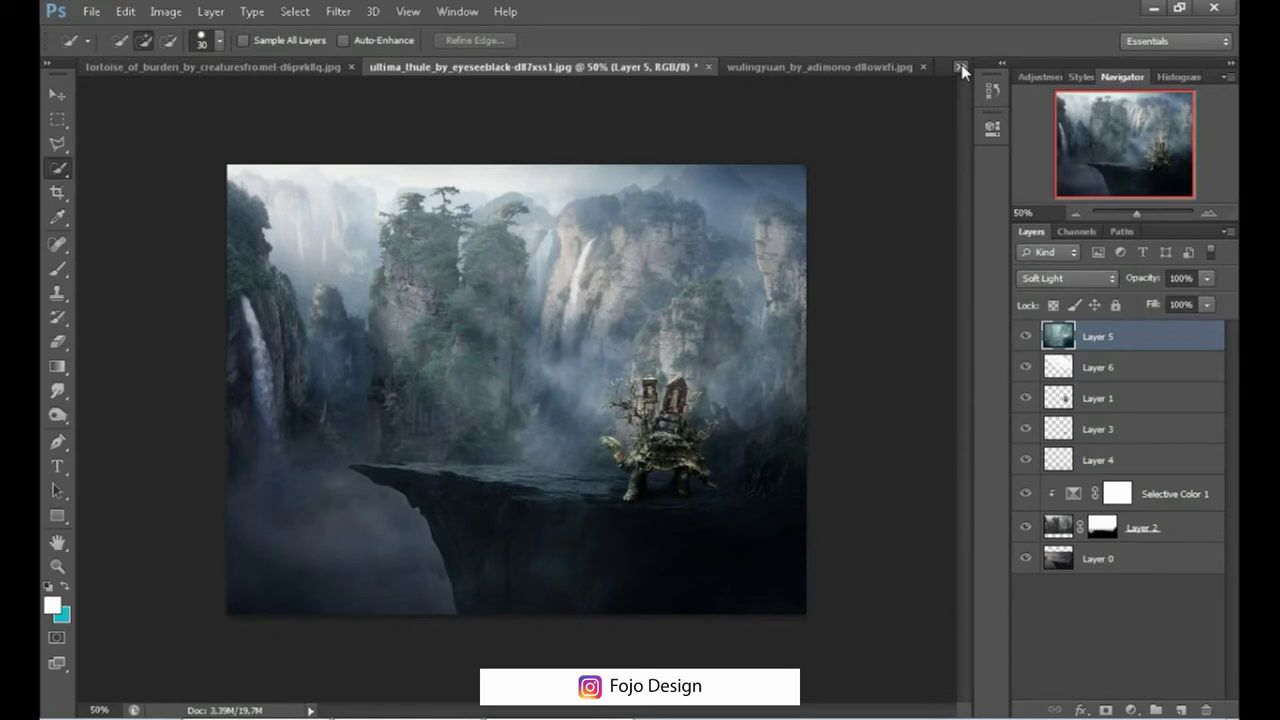
pyautogui.click(961, 64)
pyautogui.click(800, 150)
pyautogui.click(650, 66)
# Step: Paste the starry night image into the composite, rotated -90° and stretched to fill the canvas
pyautogui.click(470, 66)
pyautogui.hotkey('ctrl', 'v')
pyautogui.press('v')
pyautogui.hotkey('ctrl', 't')
pyautogui.moveTo(700, 160)
pyautogui.mouseDown()
pyautogui.moveTo(482, 302)
pyautogui.moveTo(377, 251)
pyautogui.mouseUp()
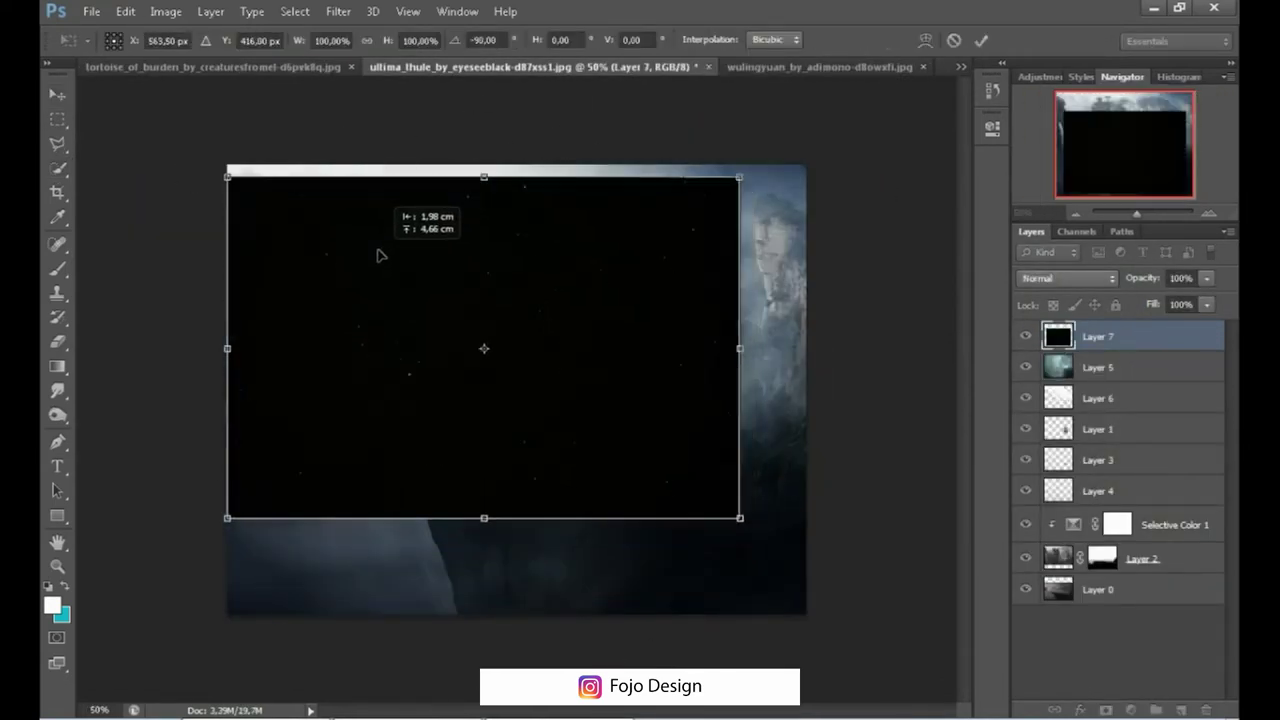
pyautogui.moveTo(743, 517); pyautogui.dragTo(806, 611)
pyautogui.press('Return')
pyautogui.click(1067, 278)
# Step: Blend the stars in Screen mode and softly erase them across the scene with a 500 px Eraser
pyautogui.click(1030, 158)
pyautogui.moveTo(636, 388); pyautogui.dragTo(636, 406)
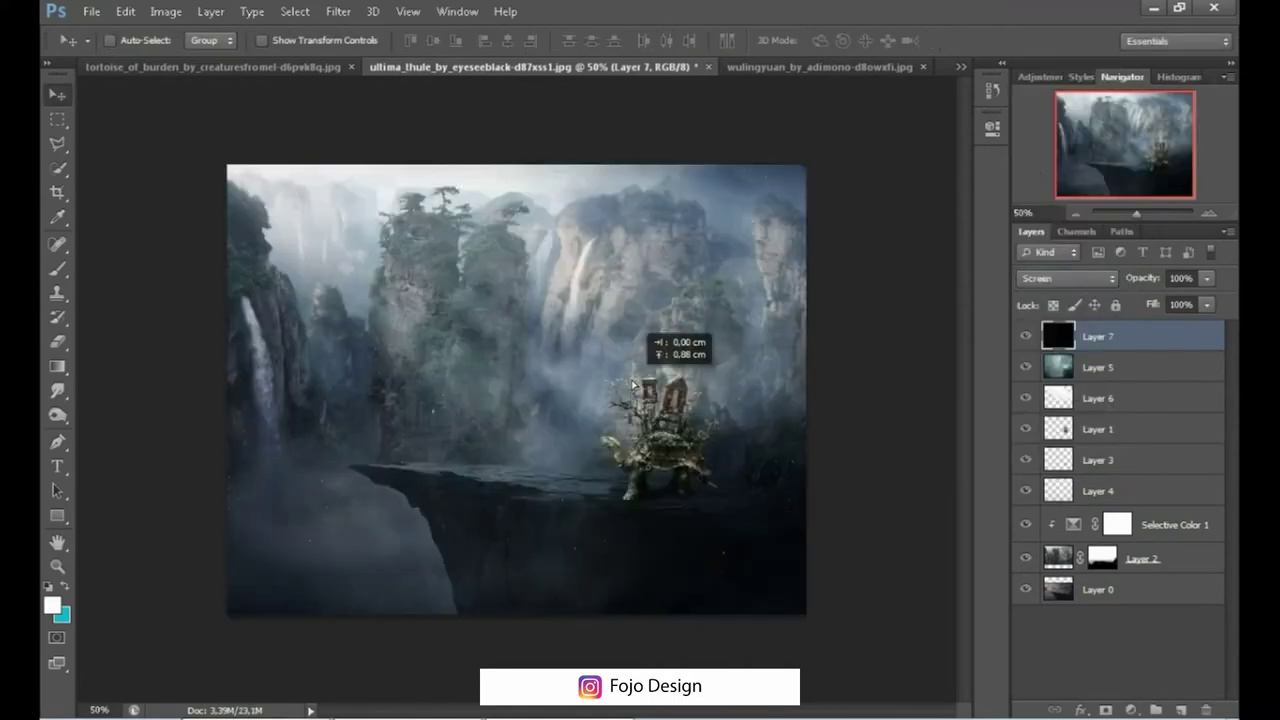
pyautogui.press('e')
pyautogui.press(']')
pyautogui.press(']')
pyautogui.press(']')
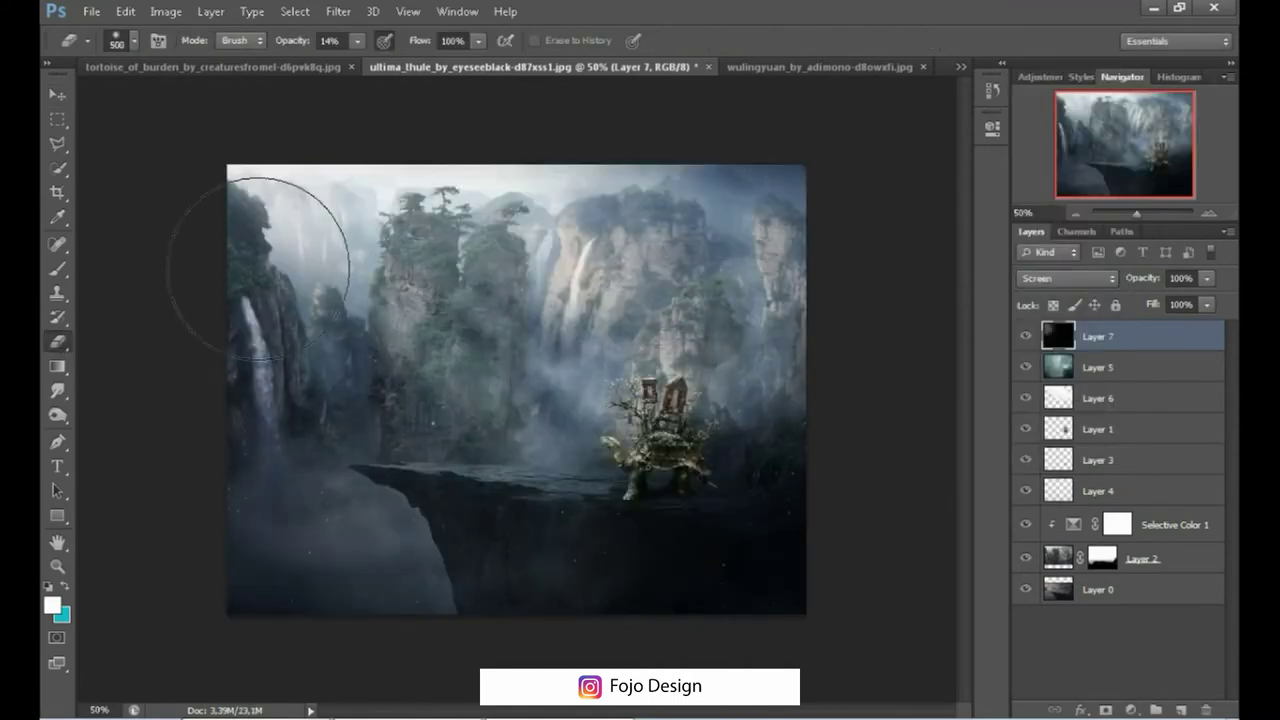
pyautogui.moveTo(400, 400)
pyautogui.mouseDown()
pyautogui.moveTo(687, 310)
pyautogui.moveTo(700, 386)
pyautogui.mouseUp()
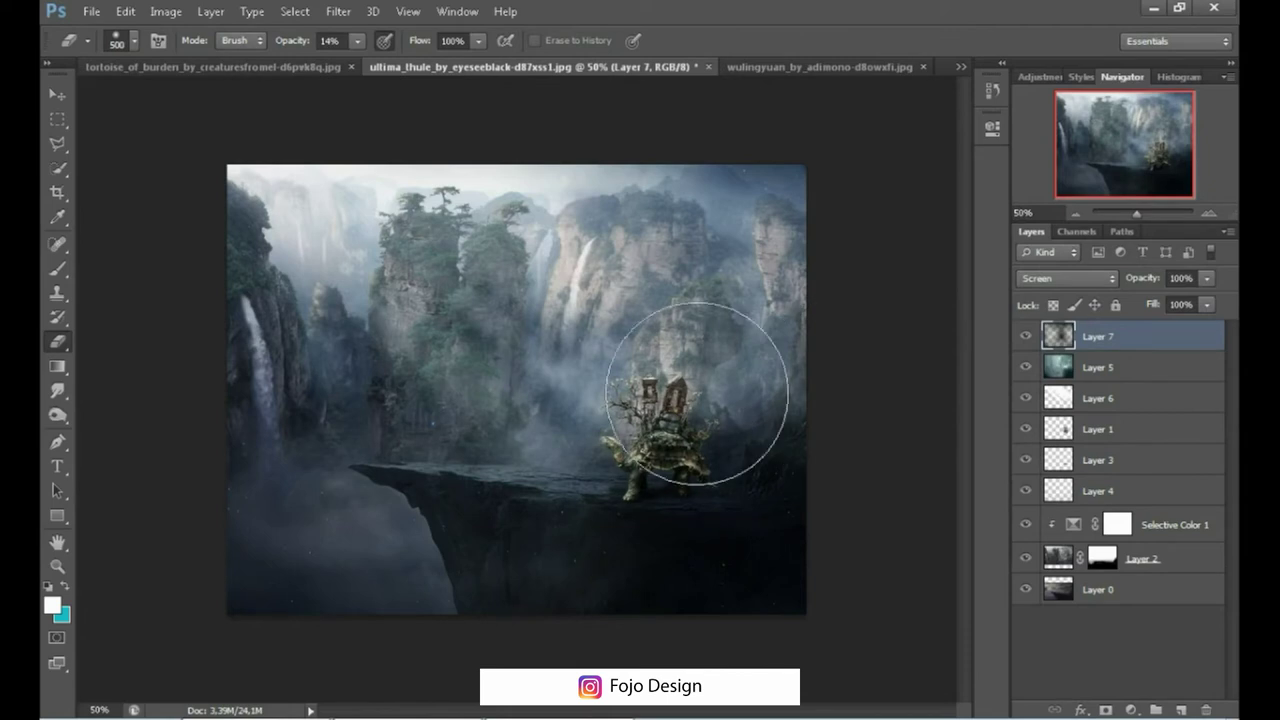
pyautogui.click(57, 217)
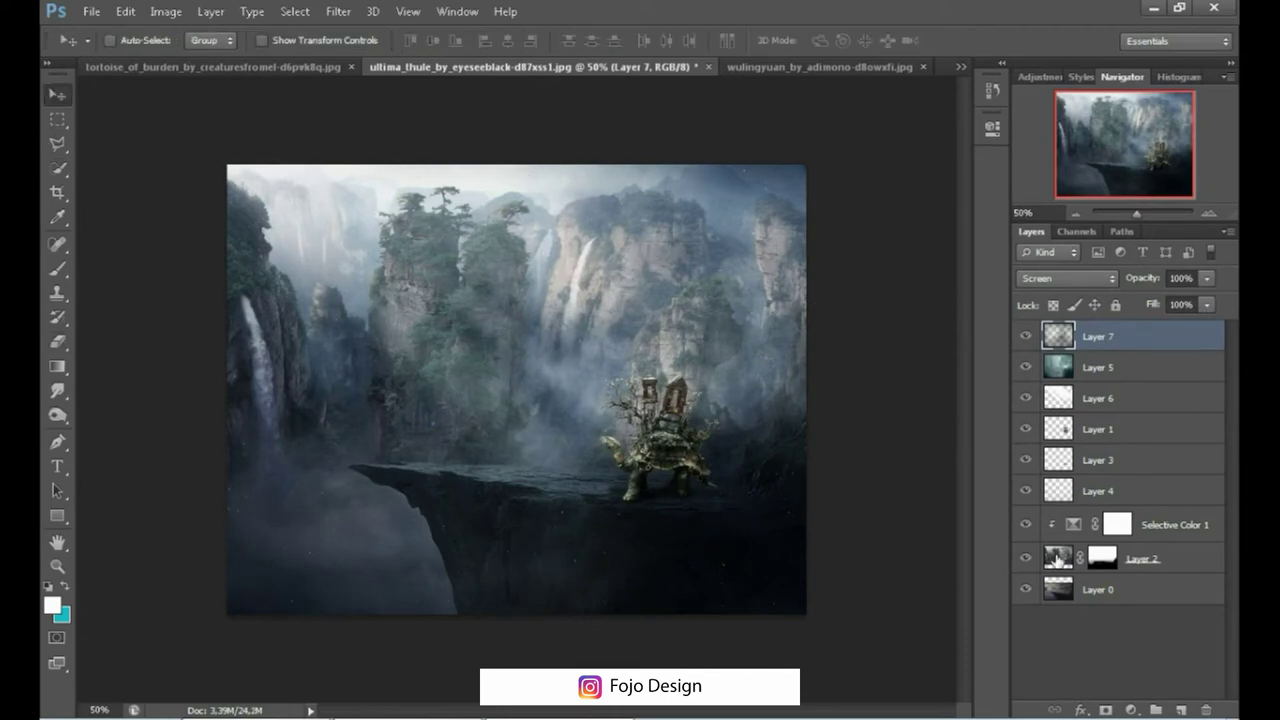
pyautogui.click(1058, 558)
# Step: Darken the landscape on Layer 2 by lowering Hue/Saturation Lightness
pyautogui.hotkey('ctrl', 'u')
pyautogui.moveTo(933, 393); pyautogui.dragTo(920, 396)
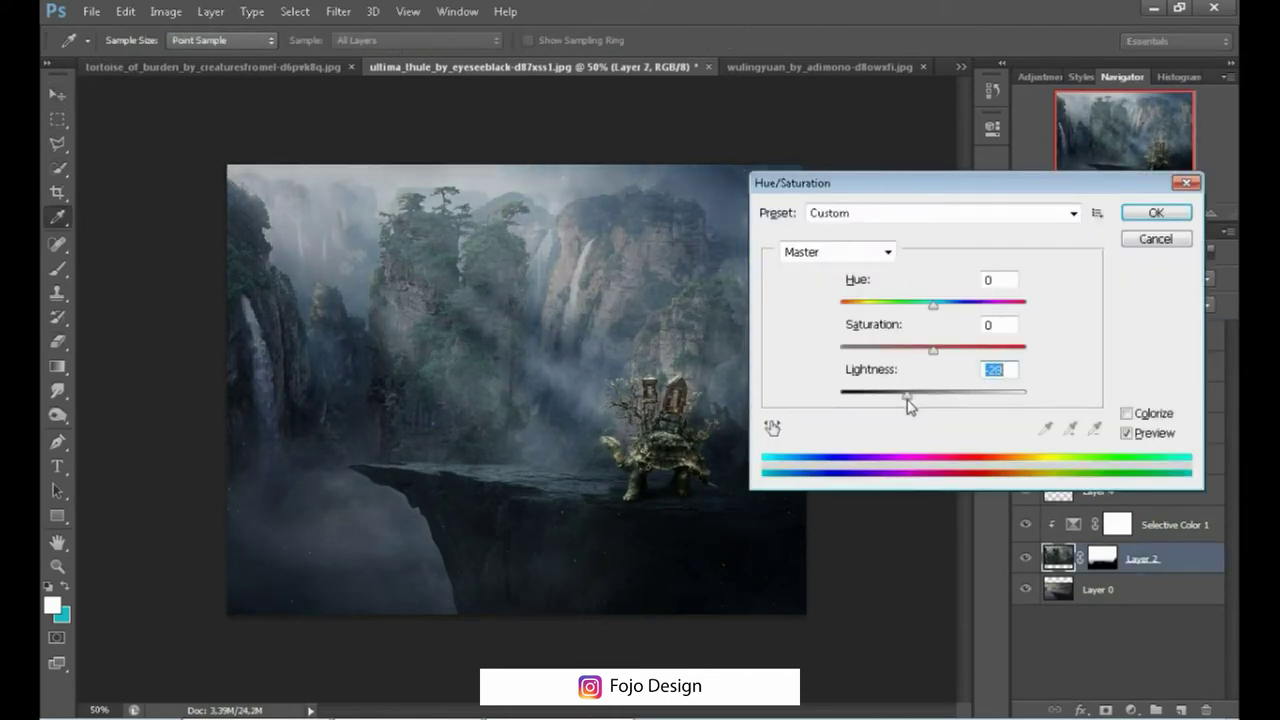
pyautogui.click(1155, 212)
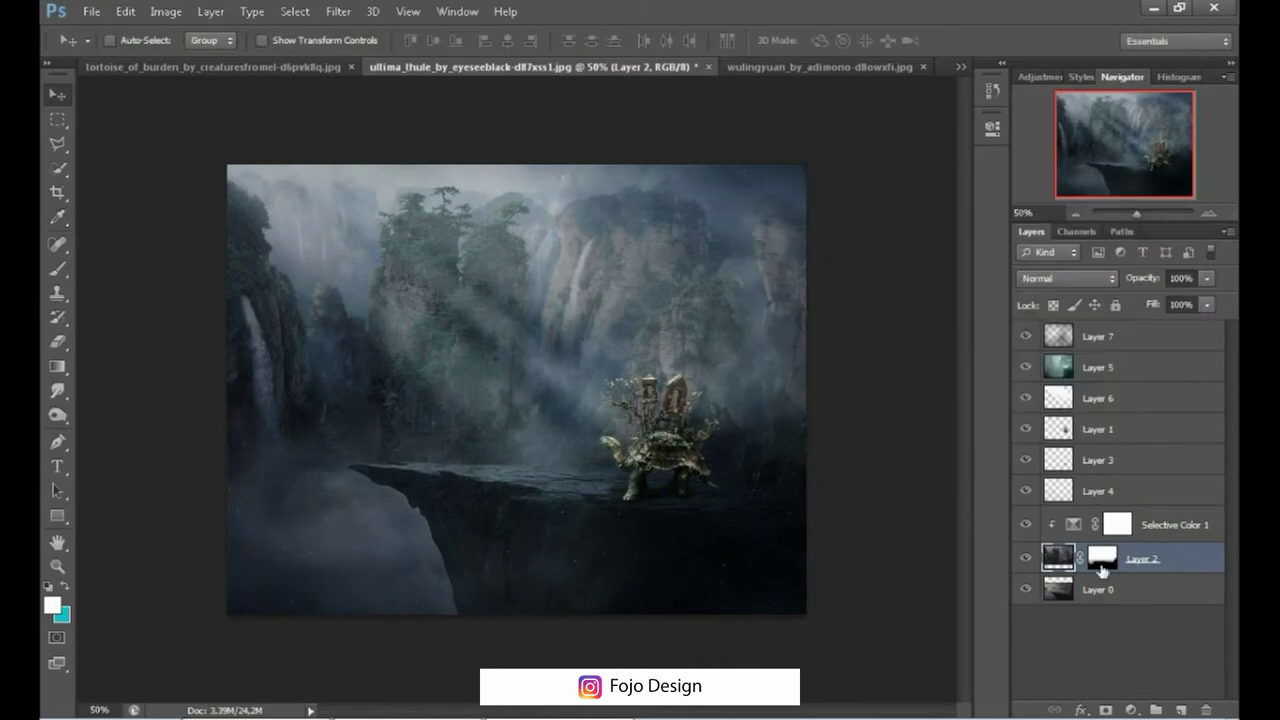
# Step: On a new layer above the rays, paint white haze at the top-left and fade it below 71%
pyautogui.click(1096, 494)
pyautogui.click(1030, 404)
pyautogui.hotkey('ctrl', 'shift', 'alt', 'n')
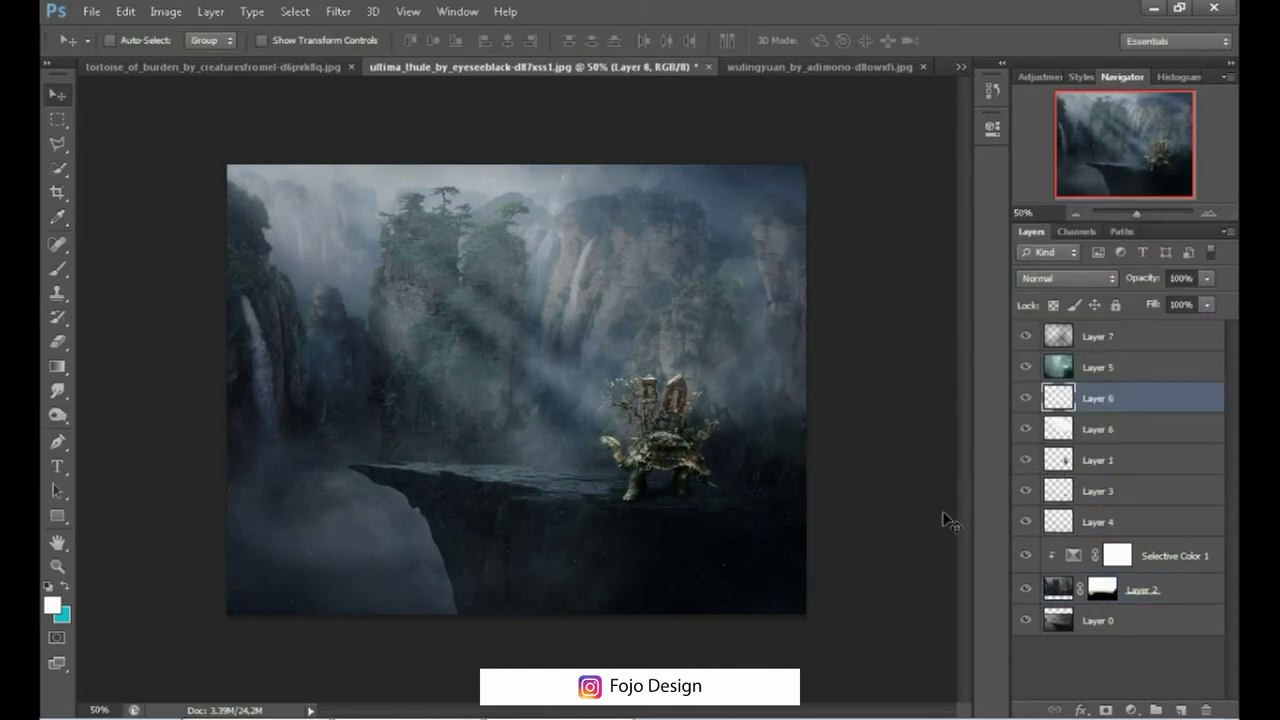
pyautogui.press('b')
pyautogui.moveTo(243, 214)
pyautogui.mouseDown()
pyautogui.moveTo(257, 194)
pyautogui.moveTo(482, 178)
pyautogui.mouseUp()
pyautogui.moveTo(1148, 278)
pyautogui.mouseDown()
pyautogui.moveTo(1118, 283)
pyautogui.moveTo(1153, 281)
pyautogui.mouseUp()
pyautogui.click(1120, 429)
# Step: Add a new layer clipped to the tortoise layer, with black as the painting colour
pyautogui.click(1098, 460)
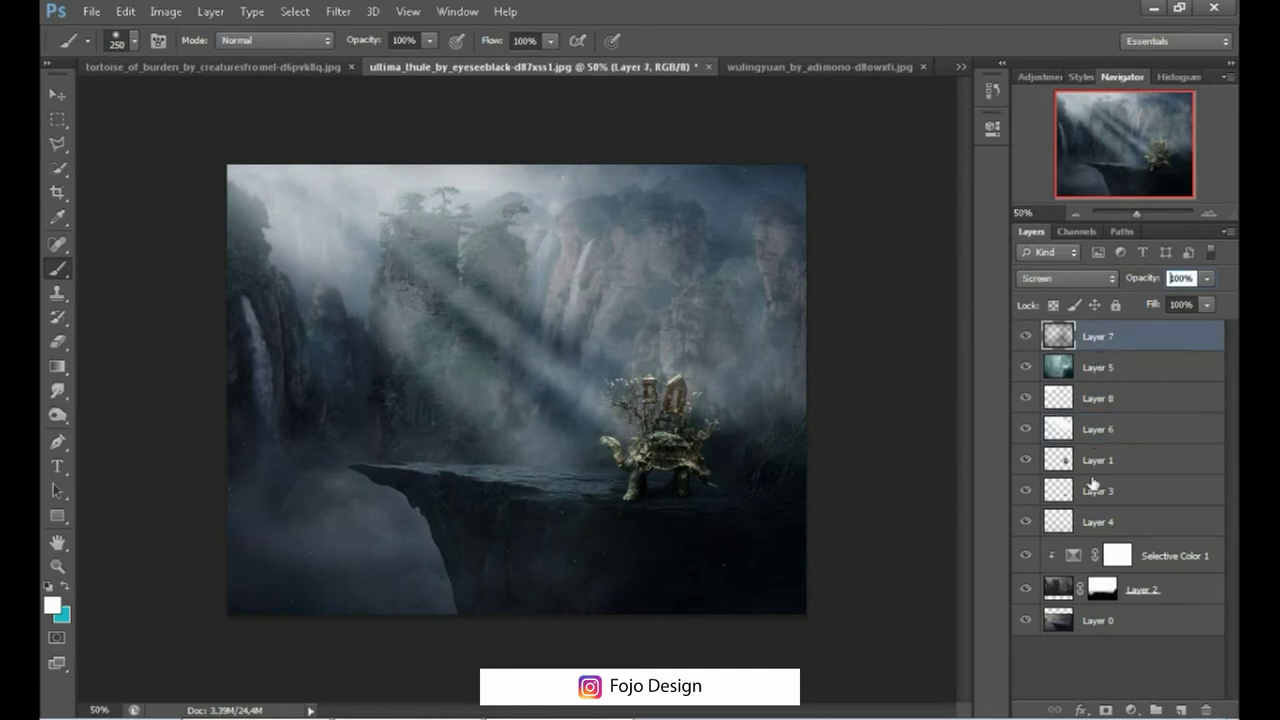
pyautogui.click(1181, 709)
pyautogui.hotkey('ctrl', 'alt', 'g')
pyautogui.click(52, 605)
pyautogui.click(830, 415)
pyautogui.press('Return')
# Step: Zoom in on the tortoise and set a small, faint Normal brush in pure black
pyautogui.hotkey('ctrl', '+')
pyautogui.press('[')
pyautogui.press('[')
pyautogui.click(370, 43)
pyautogui.click(275, 40)
pyautogui.click(240, 56)
pyautogui.press('[')
pyautogui.press('[')
pyautogui.press('[')
pyautogui.click(52, 605)
pyautogui.click(830, 445)
pyautogui.click(1213, 172)
# Step: Shade the tortoise's right and lower side darker, then zoom out to the whole scene
pyautogui.moveTo(771, 457); pyautogui.dragTo(740, 490)
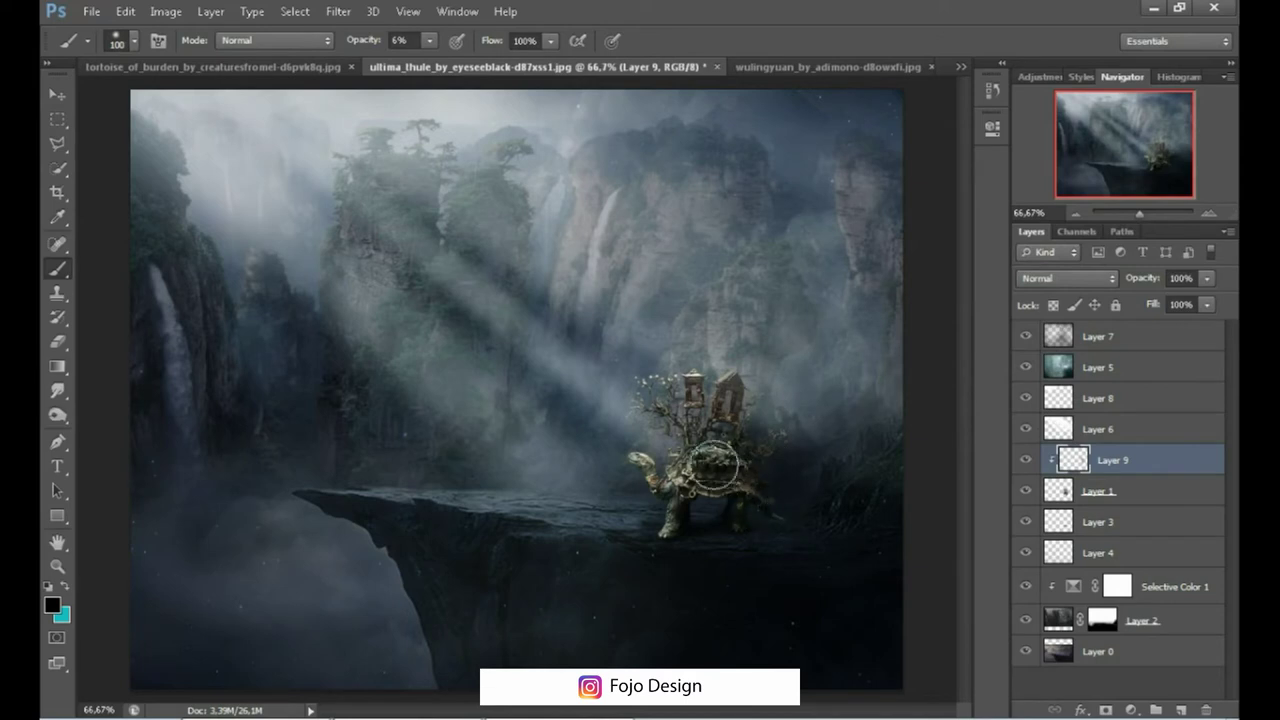
pyautogui.press('[')
pyautogui.press('[')
pyautogui.press('[')
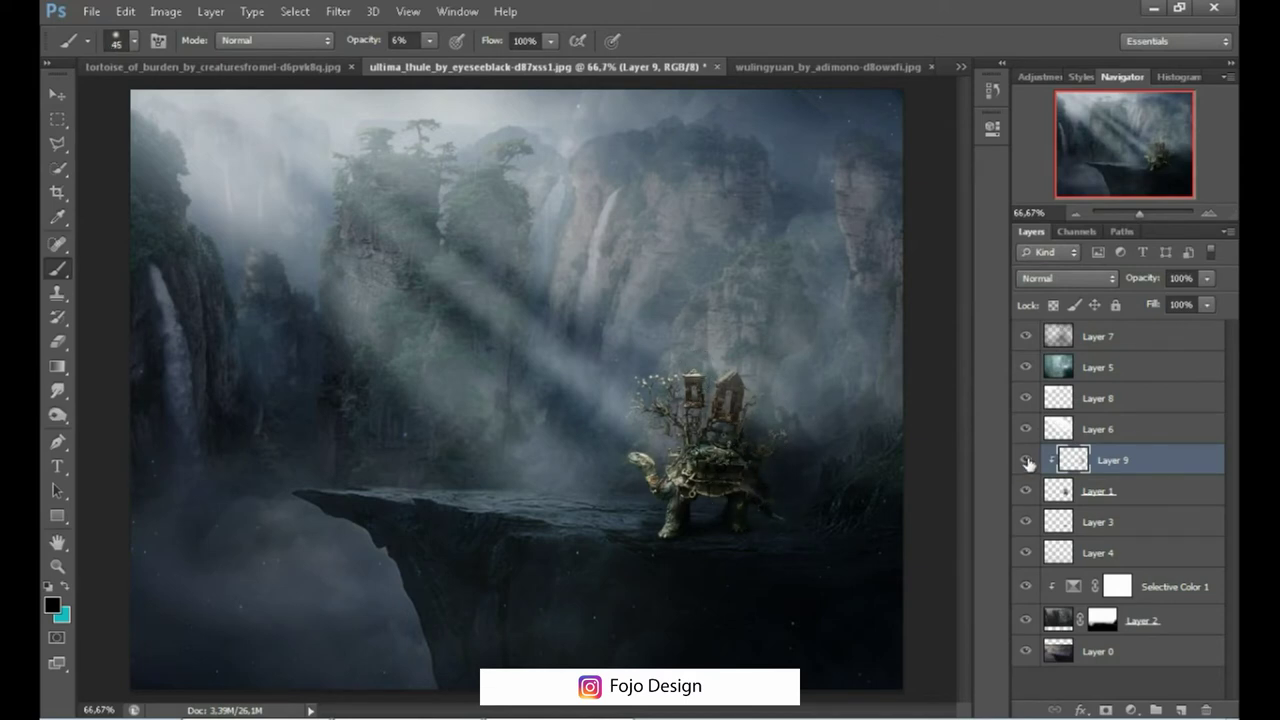
pyautogui.click(1076, 214)
pyautogui.click(1076, 214)
pyautogui.press('v')
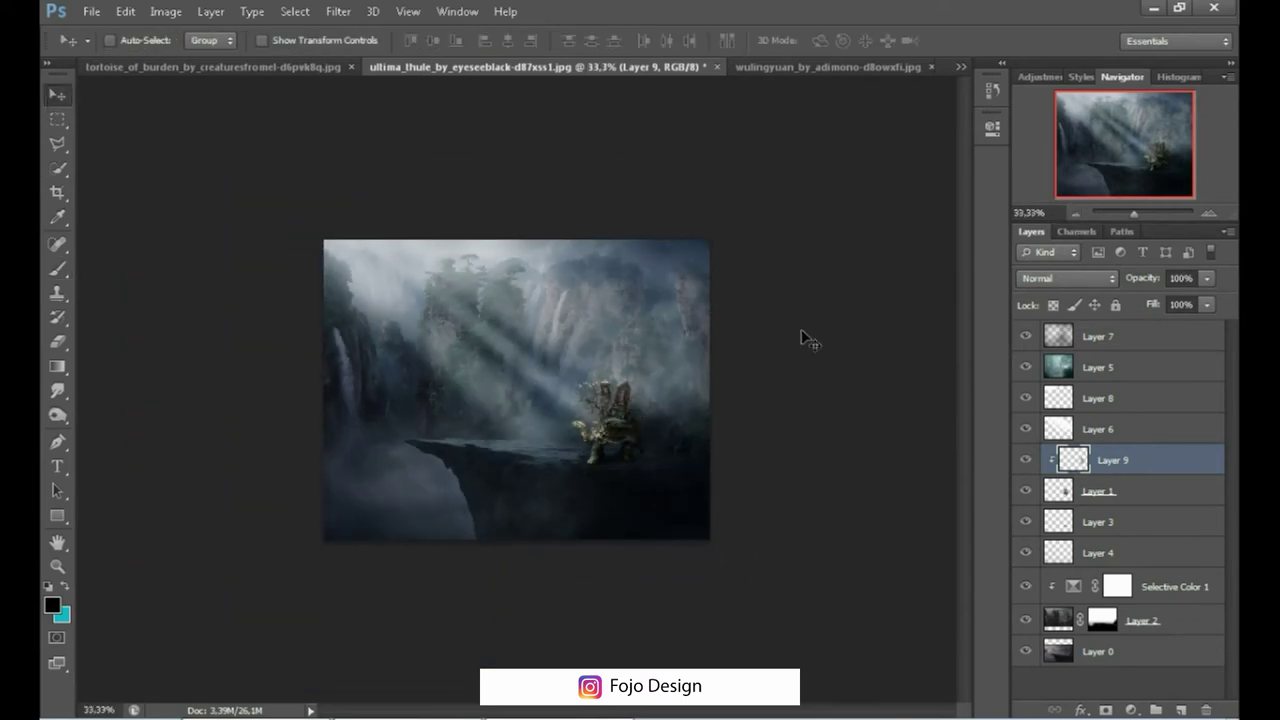
pyautogui.click(823, 329)
pyautogui.click(649, 277)
# Step: On new Layer 10 above the stars, softly paint black over the top-right corner and upper-centre haze
pyautogui.click(1110, 342)
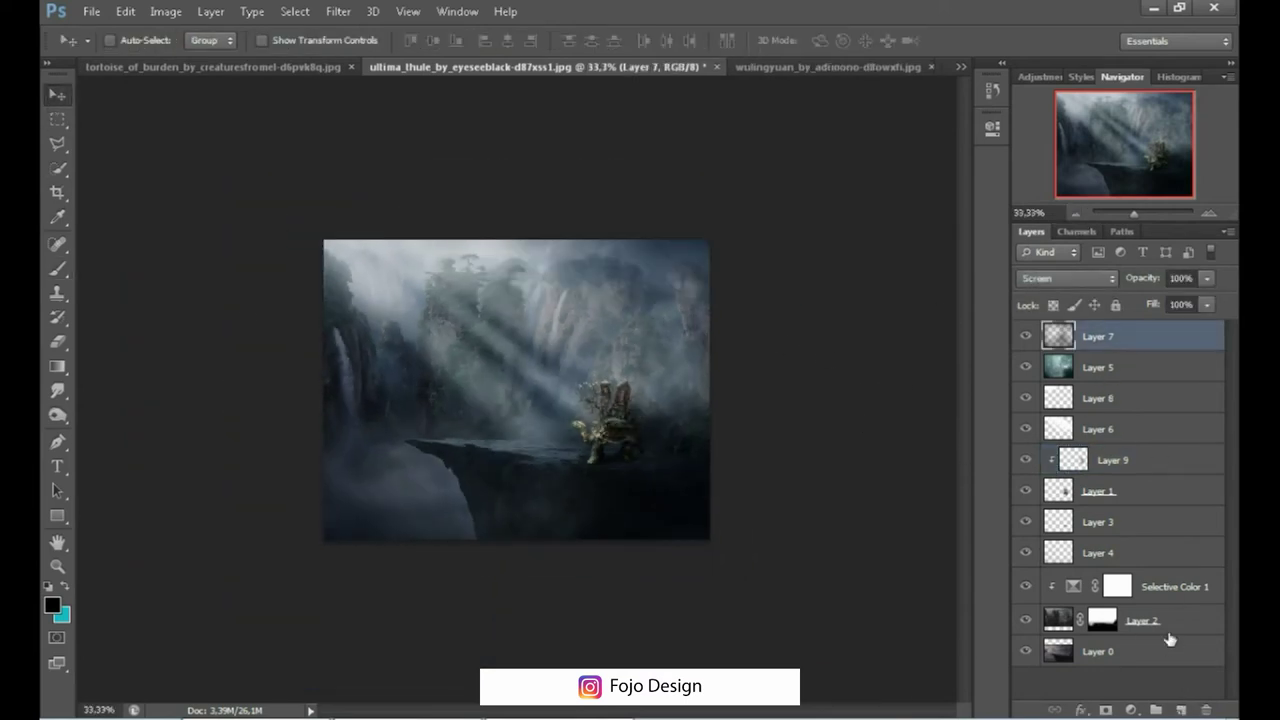
pyautogui.click(1181, 708)
pyautogui.click(55, 276)
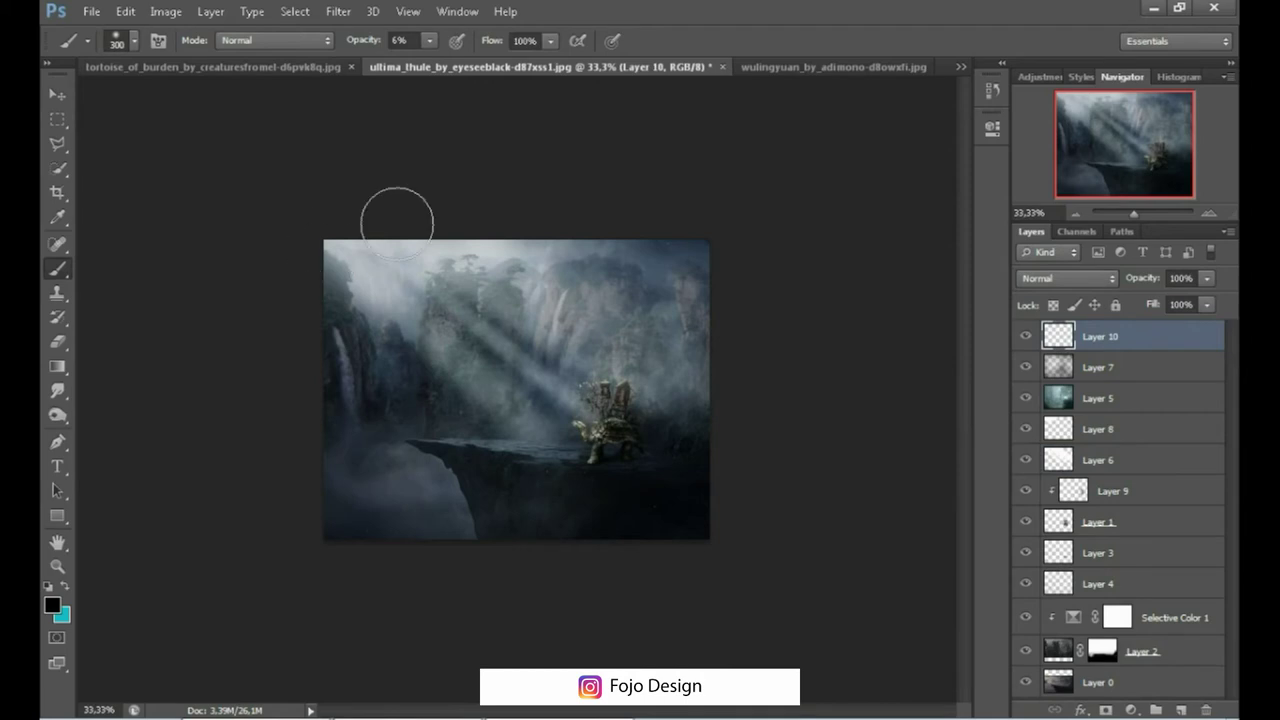
pyautogui.moveTo(703, 266); pyautogui.dragTo(691, 303)
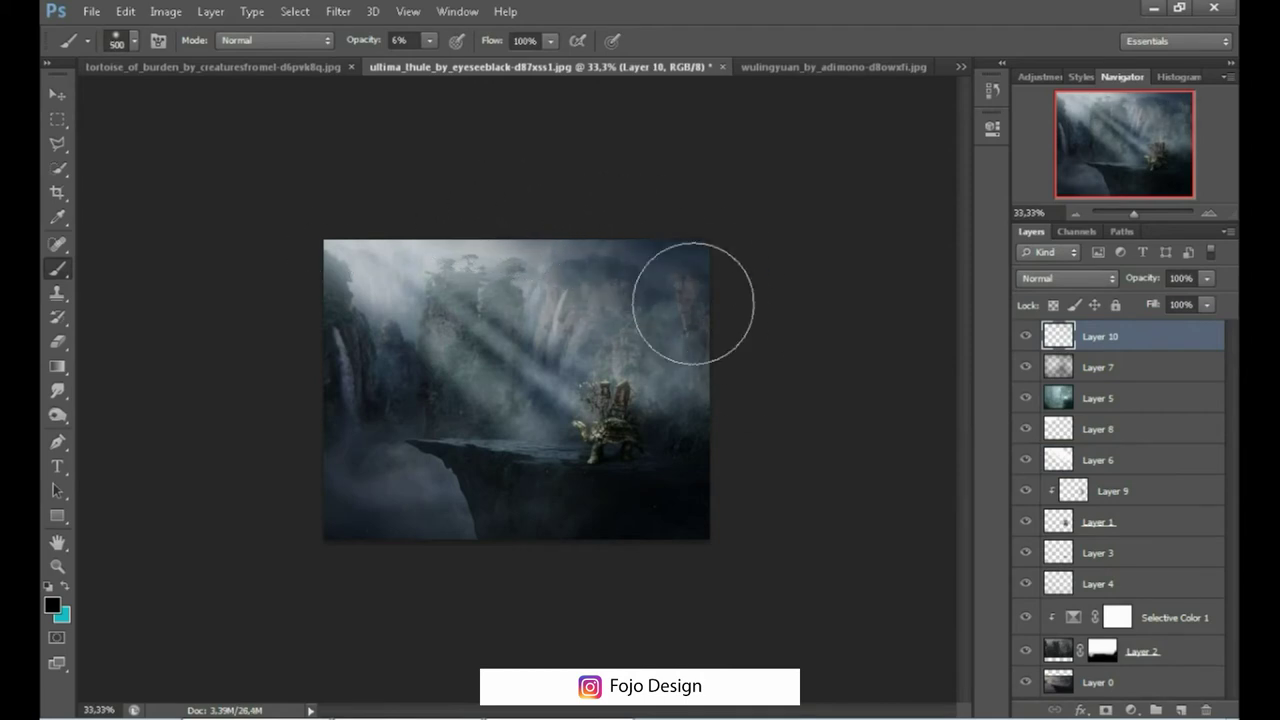
pyautogui.moveTo(400, 386); pyautogui.dragTo(735, 326)
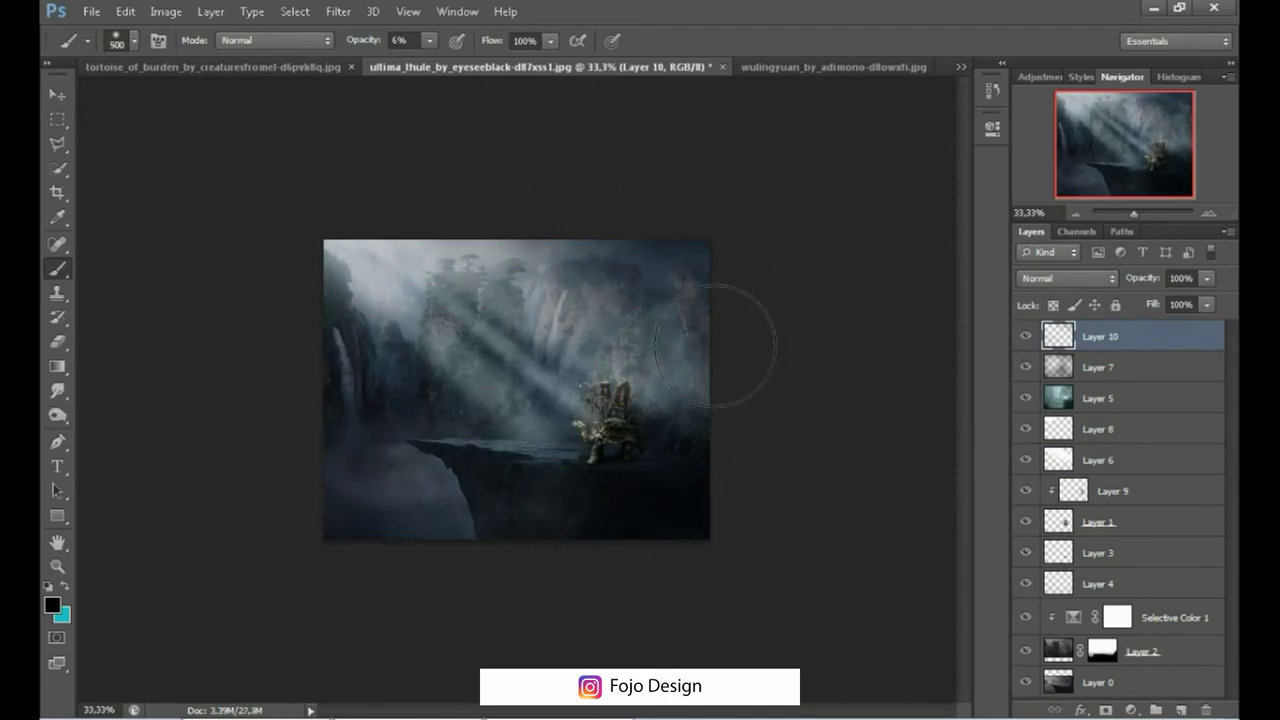
# Step: Zoom back to 50% and add a Selective Color adjustment layer on top
pyautogui.press('v')
pyautogui.hotkey('ctrl', '+')
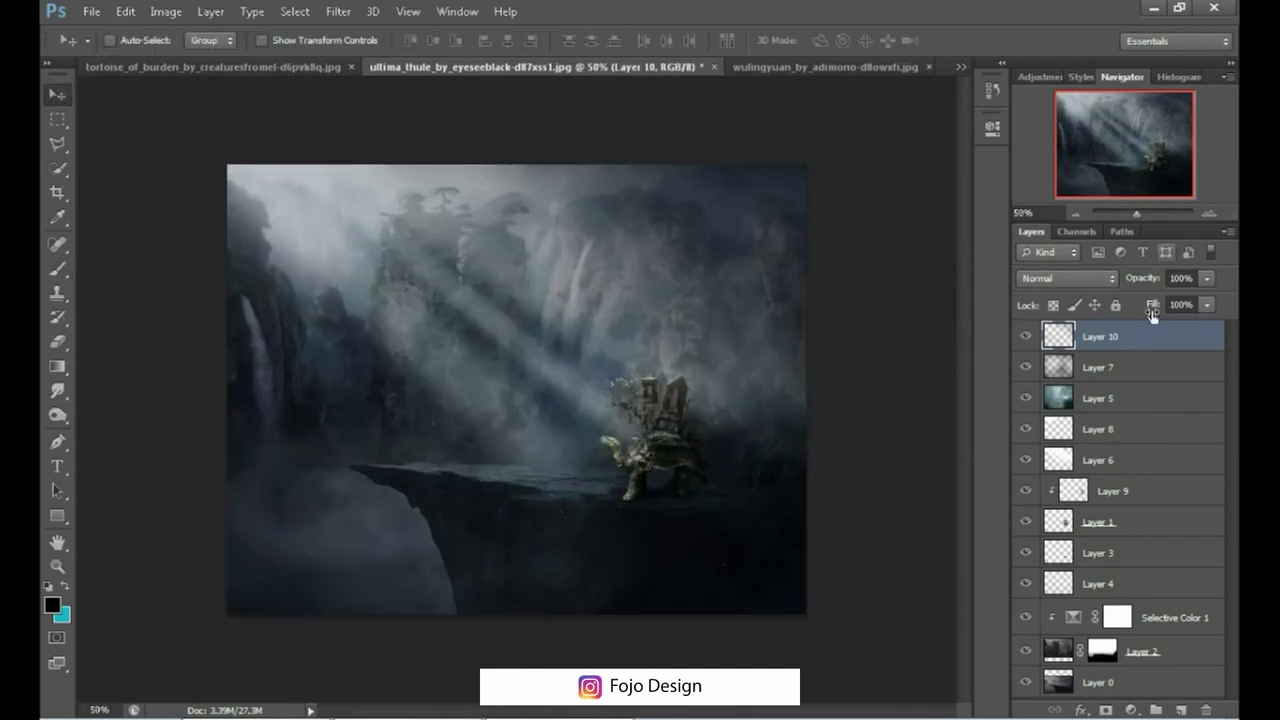
pyautogui.click(1131, 709)
pyautogui.click(1077, 693)
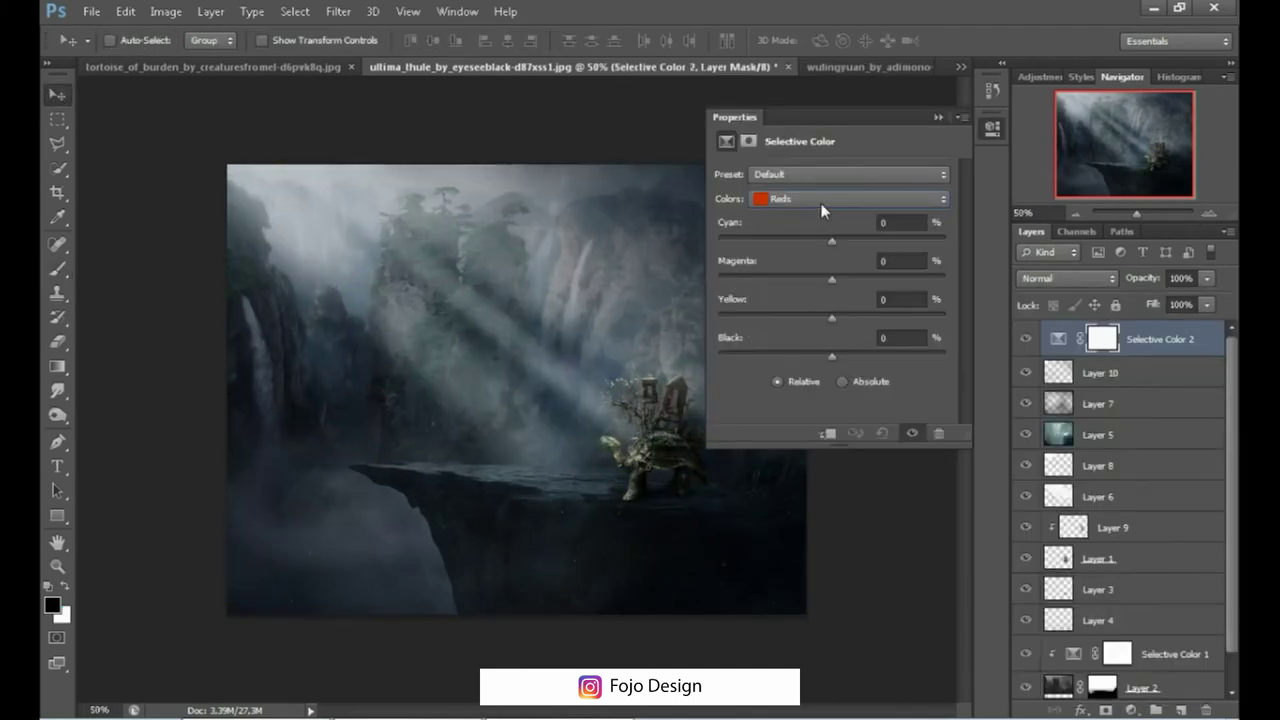
# Step: Shift Neutrals (C+2 M+2 Y+5 K+7) and Blacks (C-2 M-2 K+2), then collapse Properties
pyautogui.click(807, 199)
pyautogui.click(817, 280)
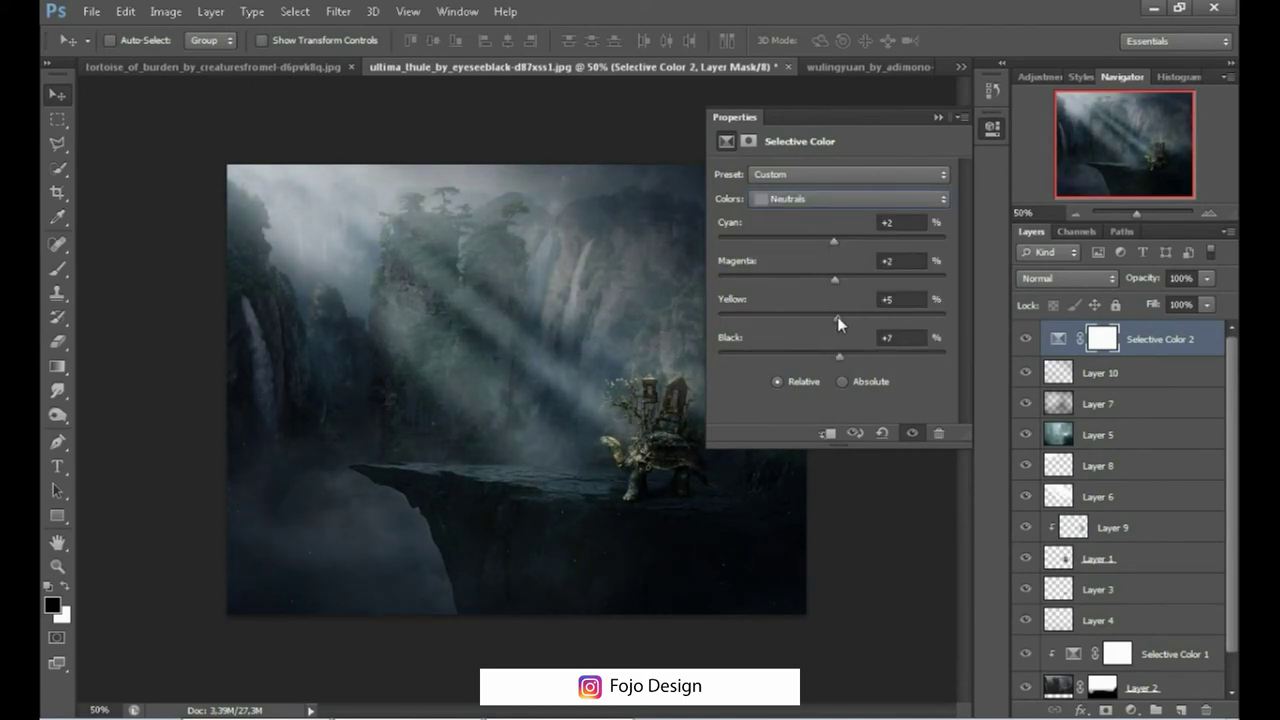
pyautogui.click(826, 198)
pyautogui.click(826, 340)
pyautogui.moveTo(831, 357); pyautogui.dragTo(833, 357)
pyautogui.moveTo(833, 242); pyautogui.dragTo(829, 279)
pyautogui.click(938, 117)
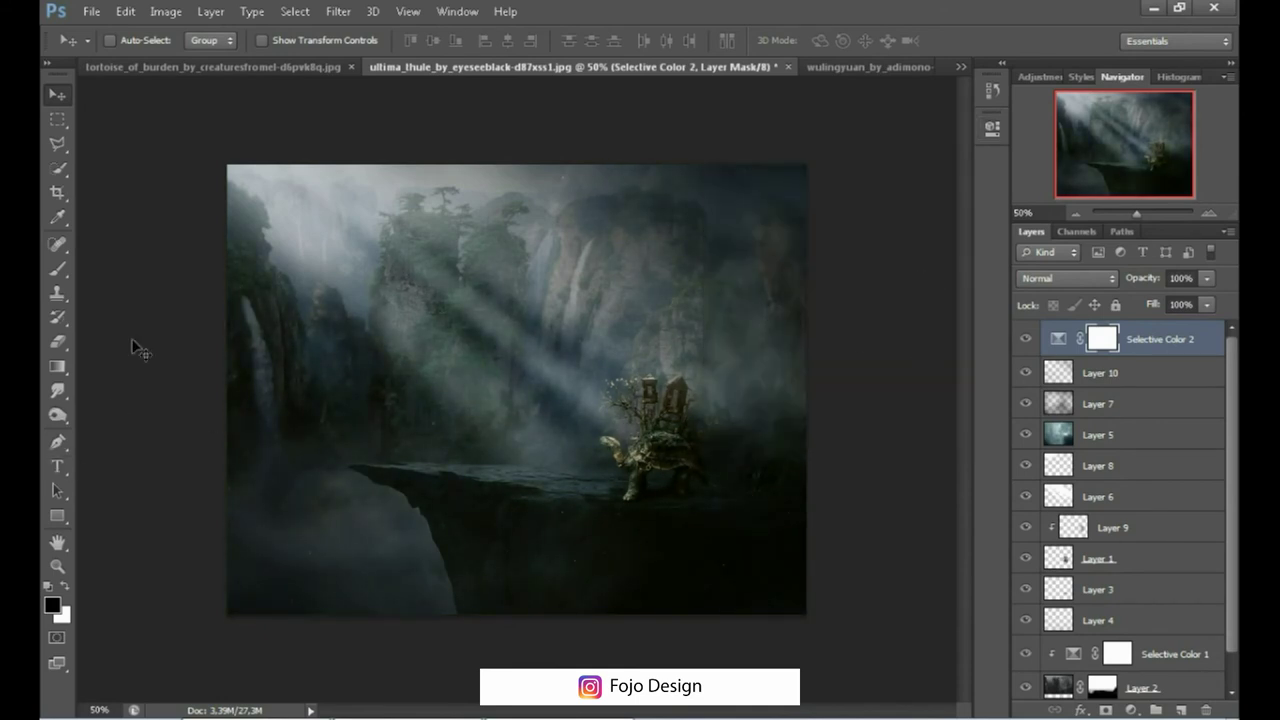